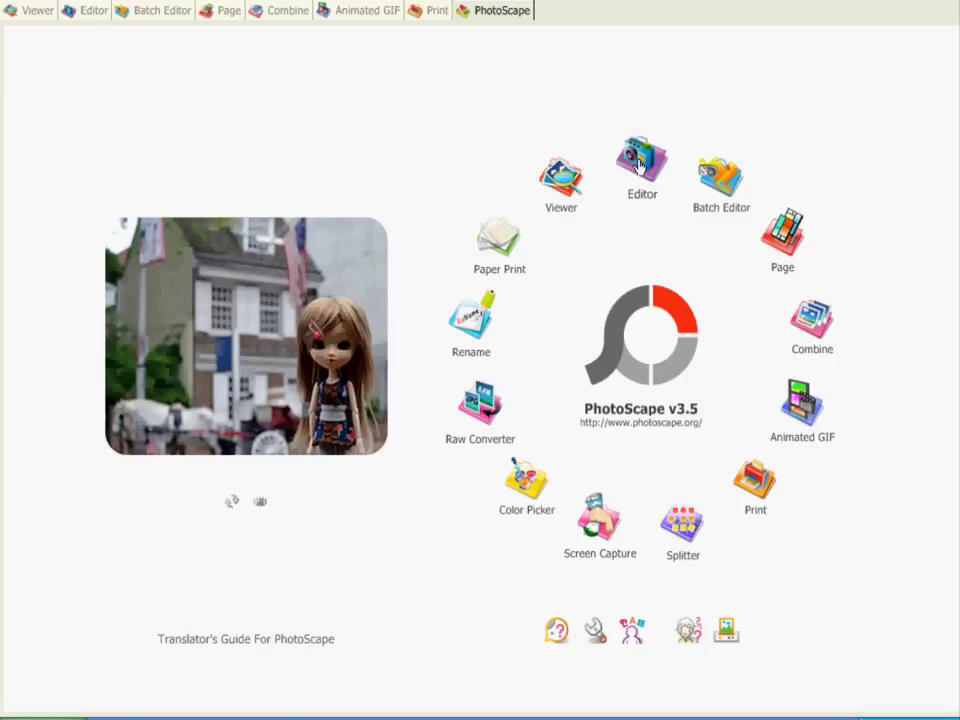
# Open PhotoScape's Editor to show the My Pictures thumbnails.
pyautogui.click(640, 165)
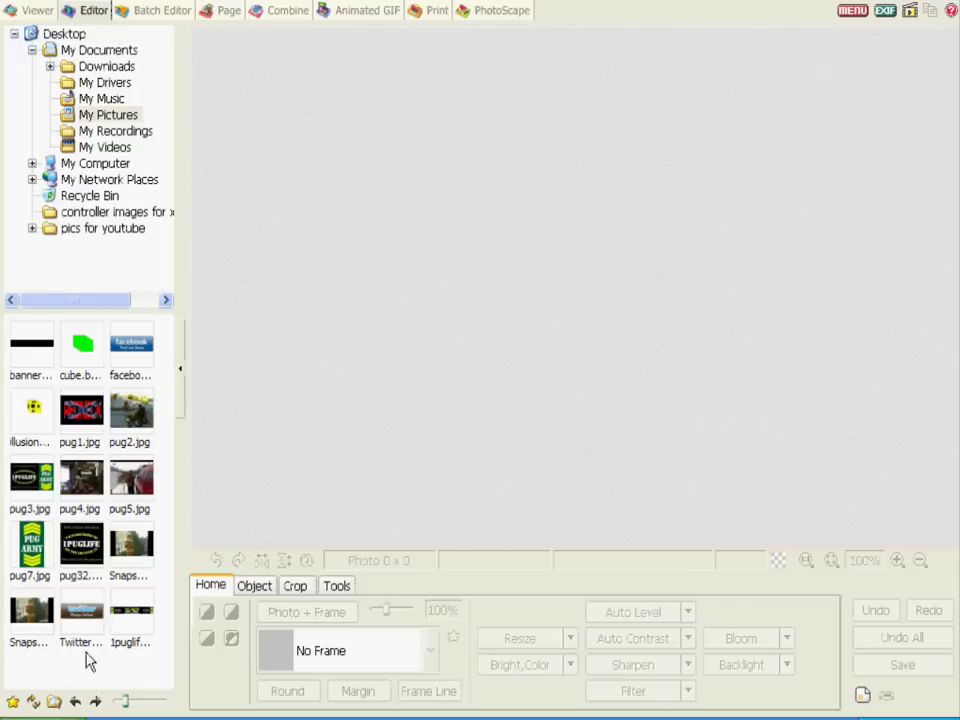
# Load 1puglife banner.jpg (960 x 150) and pan across it to view both ends.
pyautogui.click(127, 617)
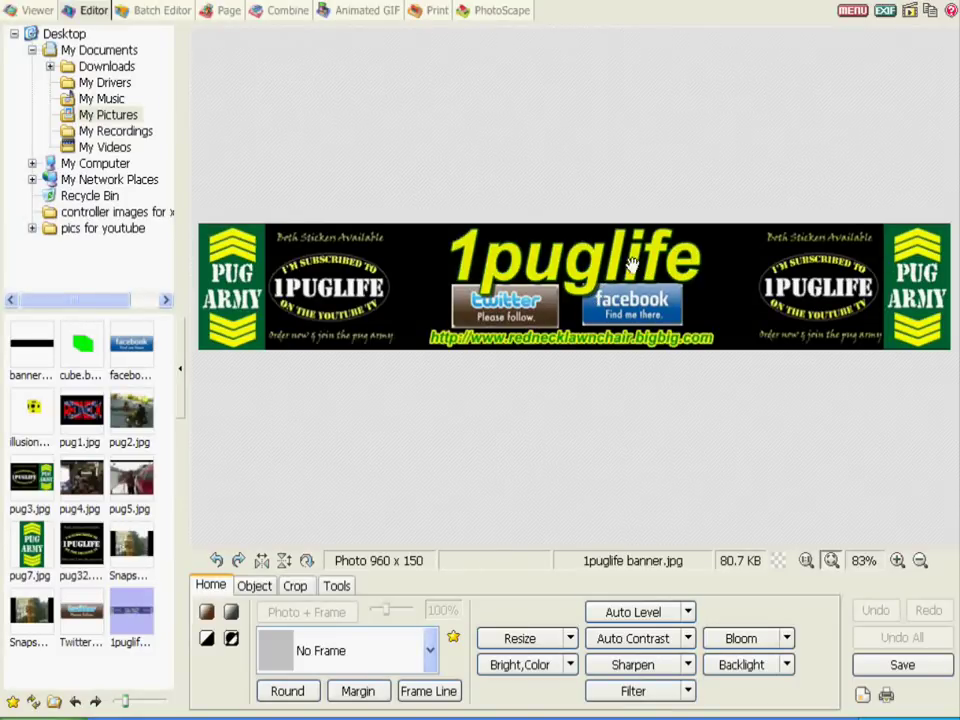
pyautogui.moveTo(541, 281); pyautogui.dragTo(551, 279)
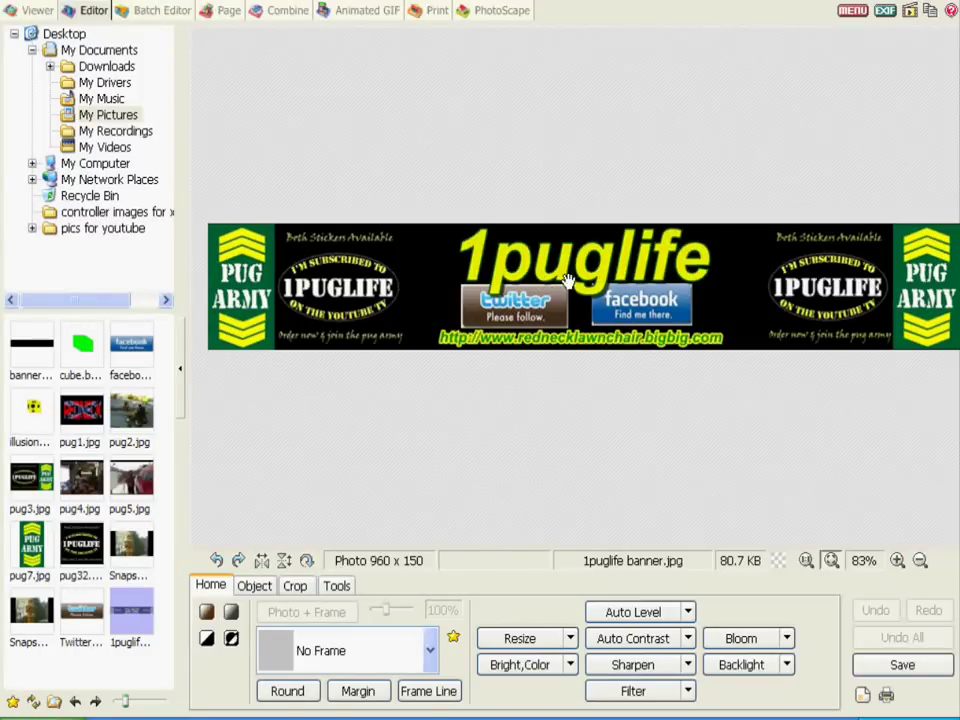
pyautogui.moveTo(564, 253)
pyautogui.mouseDown()
pyautogui.moveTo(556, 264)
pyautogui.moveTo(567, 261)
pyautogui.mouseUp()
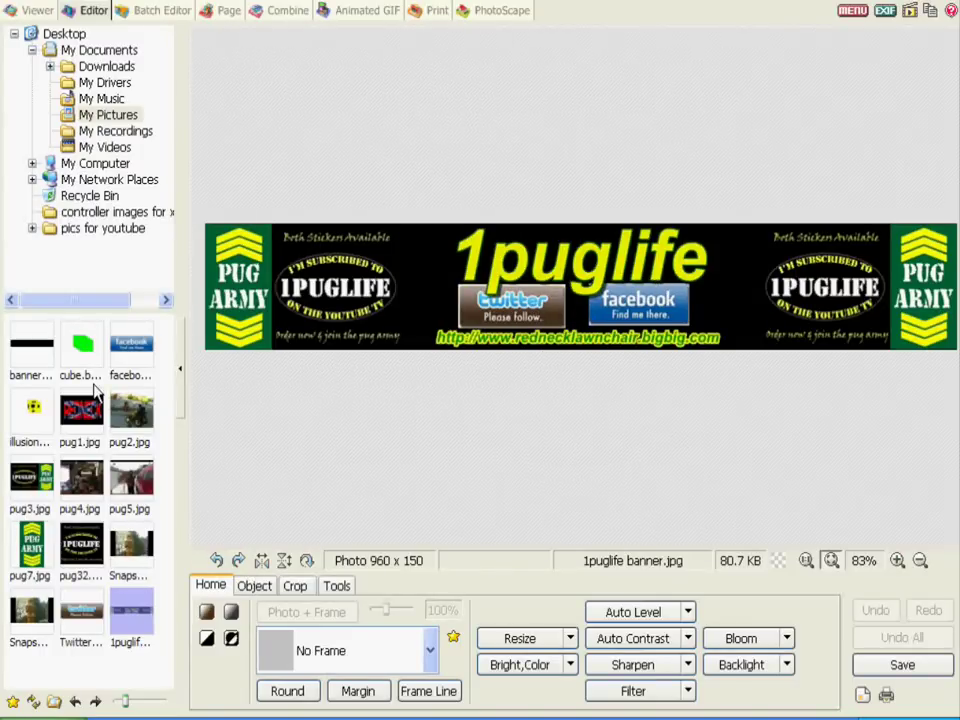
# Load the plain black banner temp.jpg and bring up the Object tools.
pyautogui.click(28, 352)
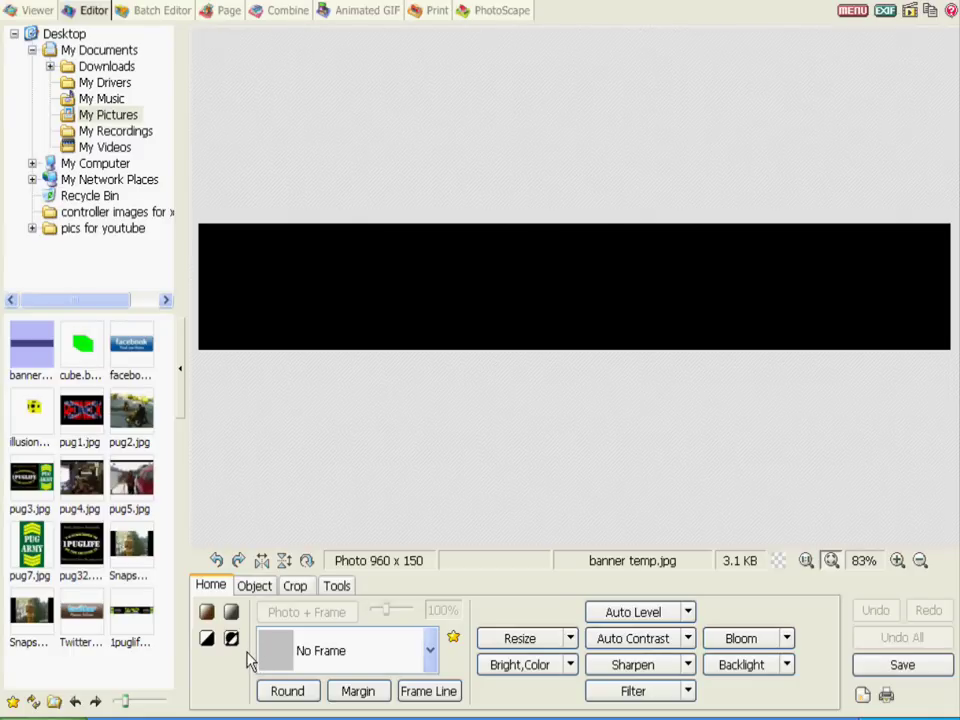
pyautogui.click(254, 590)
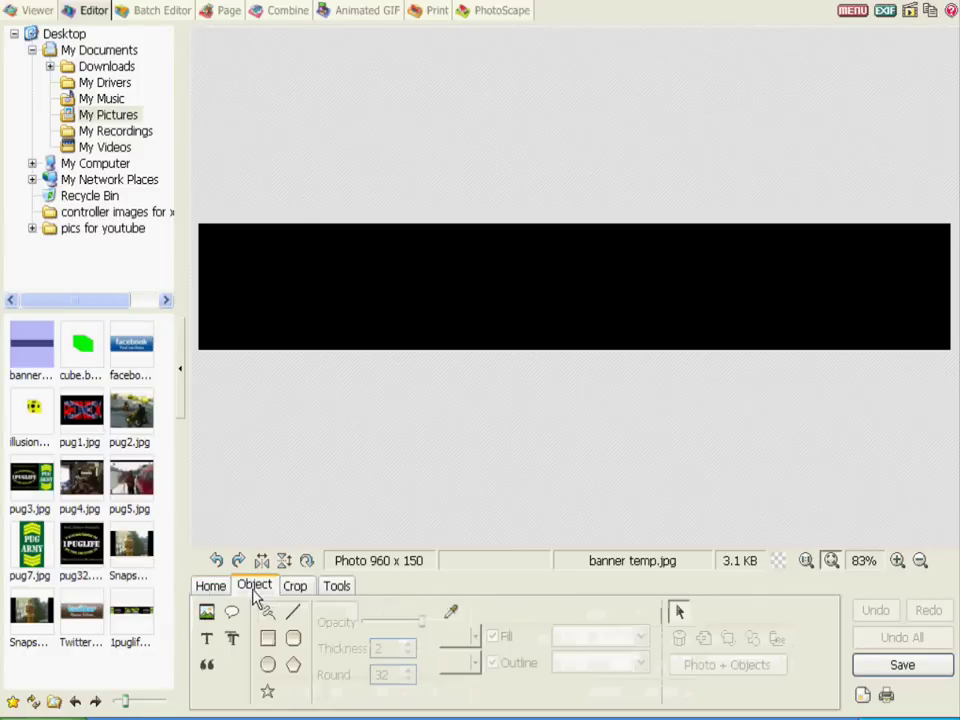
# Insert pug7.jpg as a photo object at default opacity onto the black banner.
pyautogui.click(207, 615)
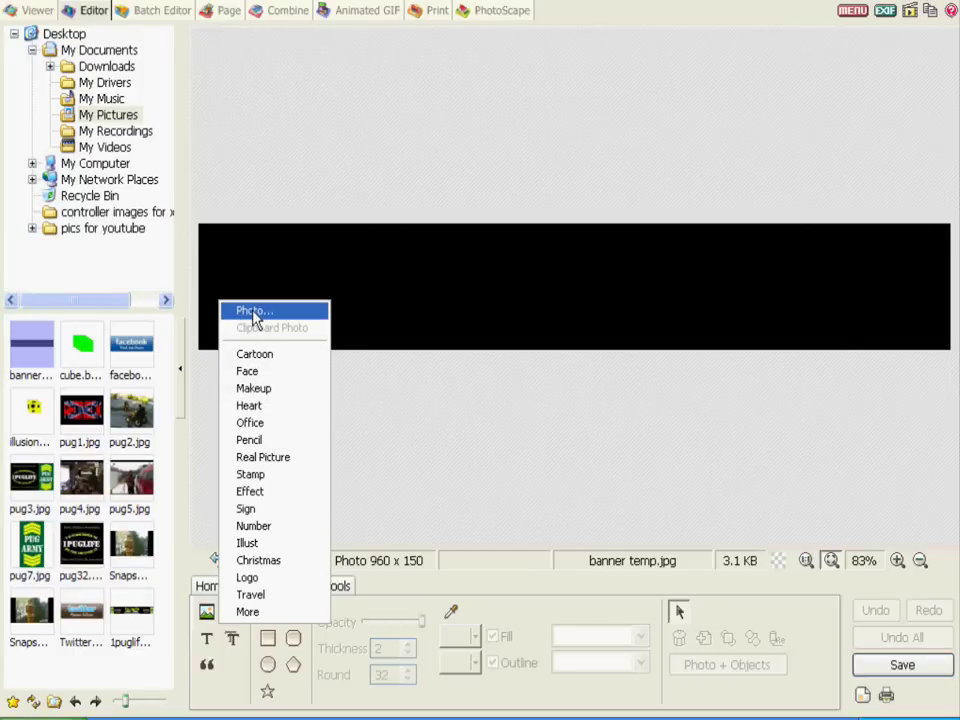
pyautogui.click(253, 312)
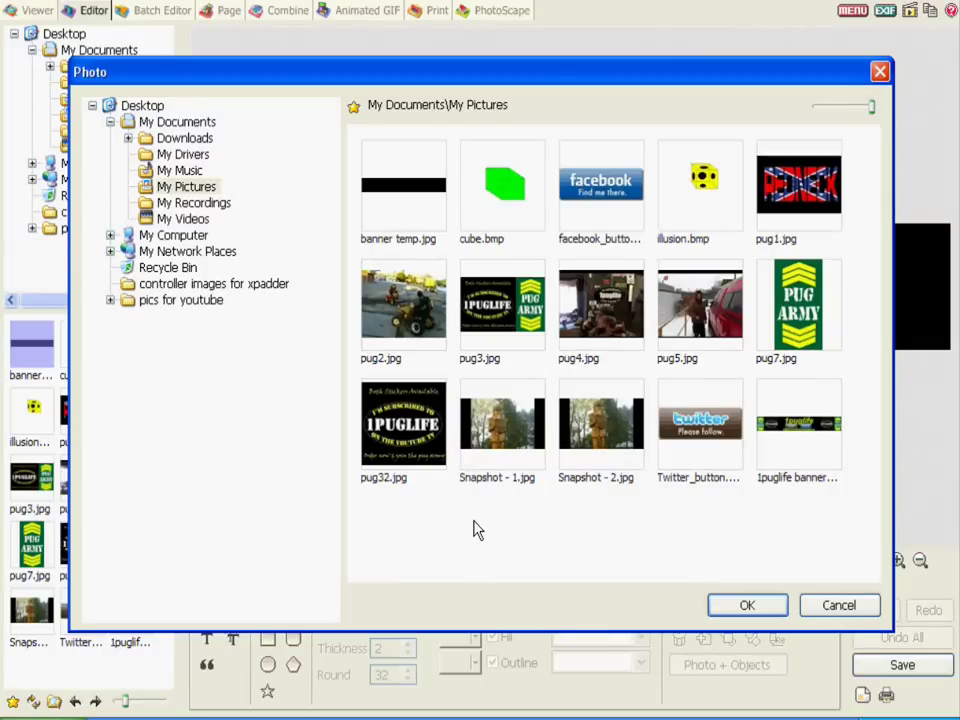
pyautogui.click(808, 316)
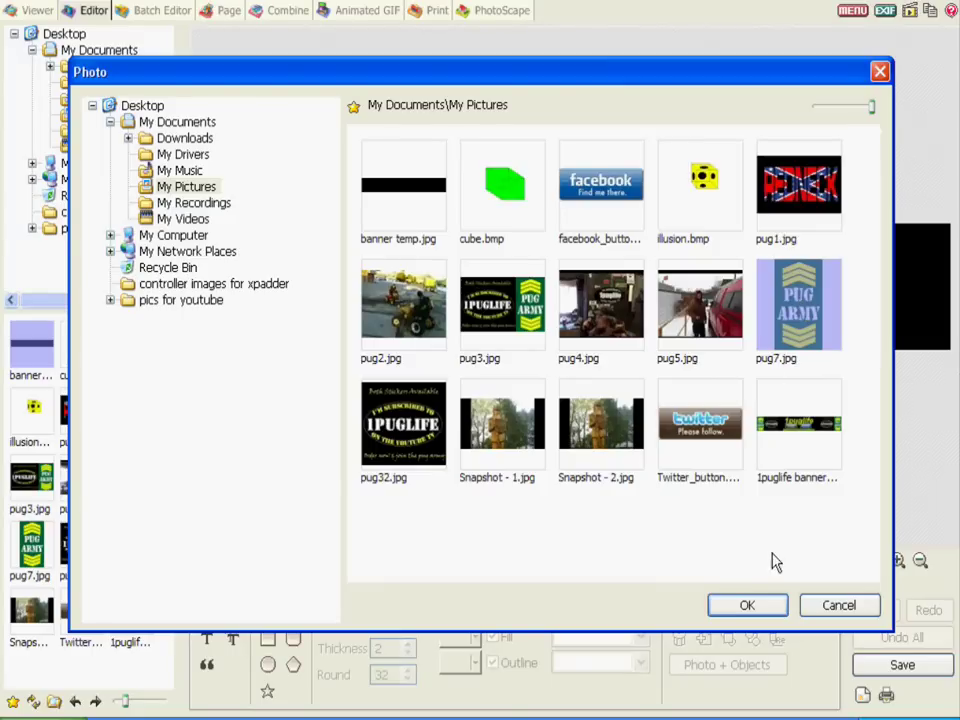
pyautogui.click(746, 606)
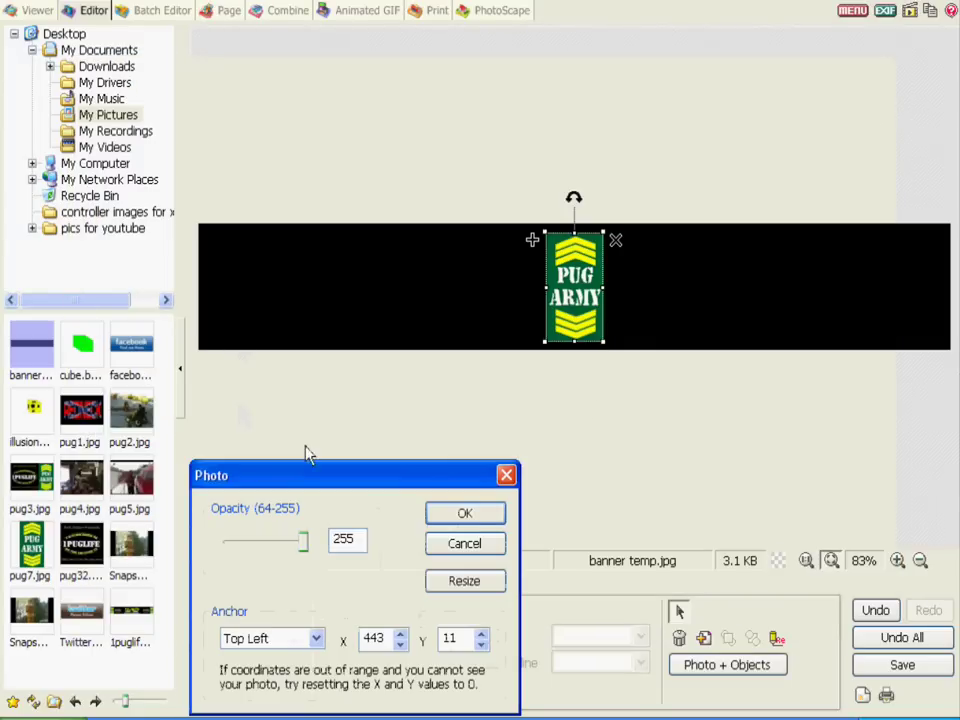
pyautogui.click(486, 515)
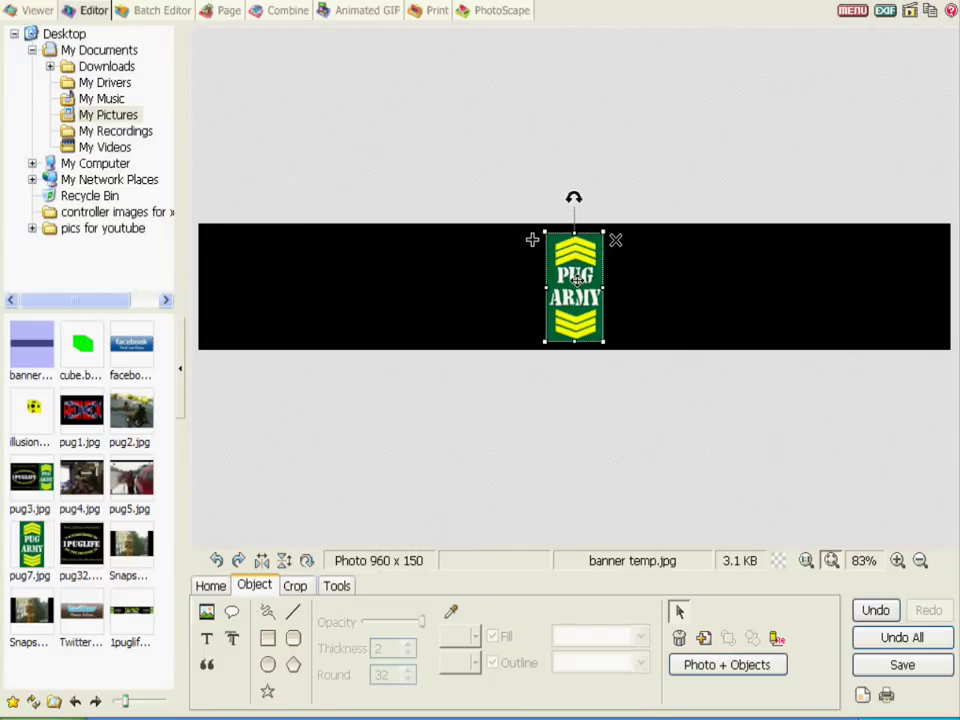
# Move the PUG ARMY logo to the banner's left edge and enlarge it to full height.
pyautogui.moveTo(576, 281); pyautogui.dragTo(259, 275)
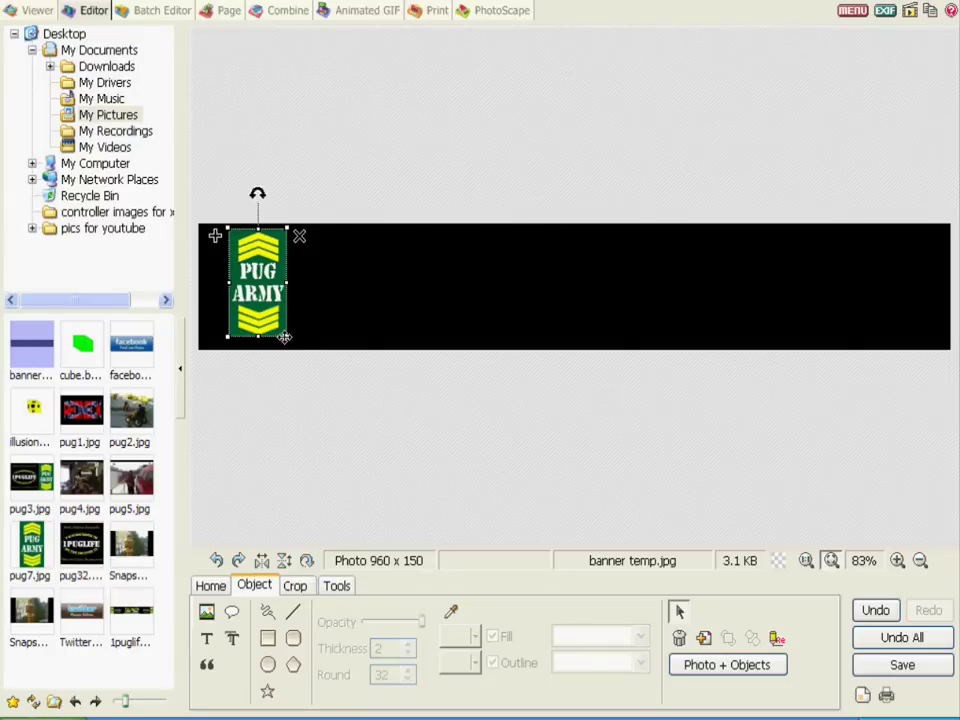
pyautogui.moveTo(285, 338); pyautogui.dragTo(287, 347)
pyautogui.moveTo(215, 235); pyautogui.dragTo(213, 228)
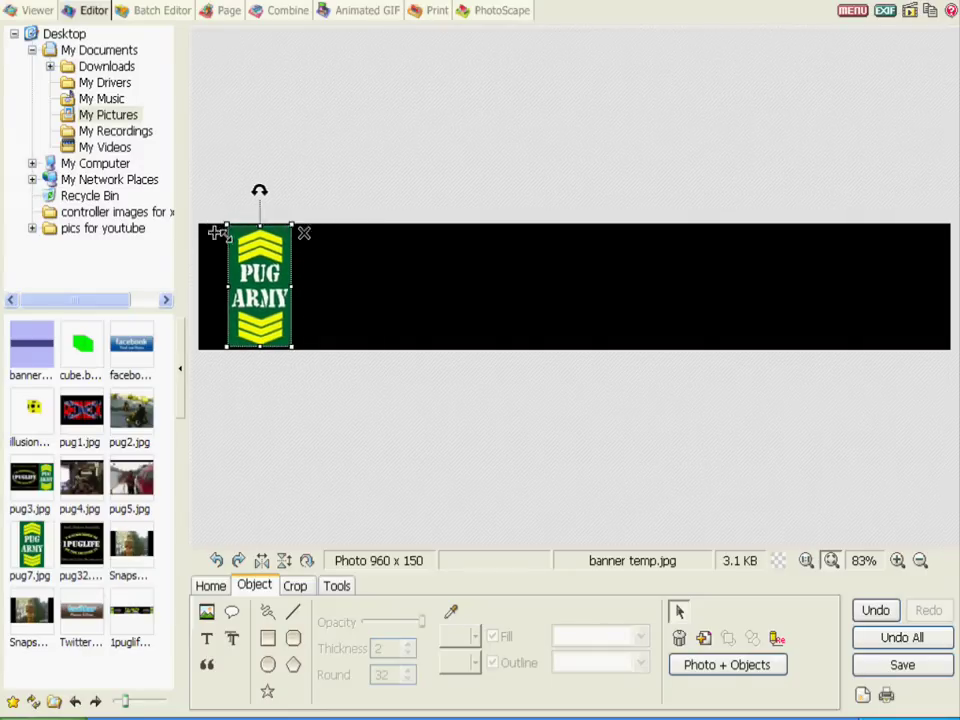
pyautogui.moveTo(241, 255); pyautogui.dragTo(225, 269)
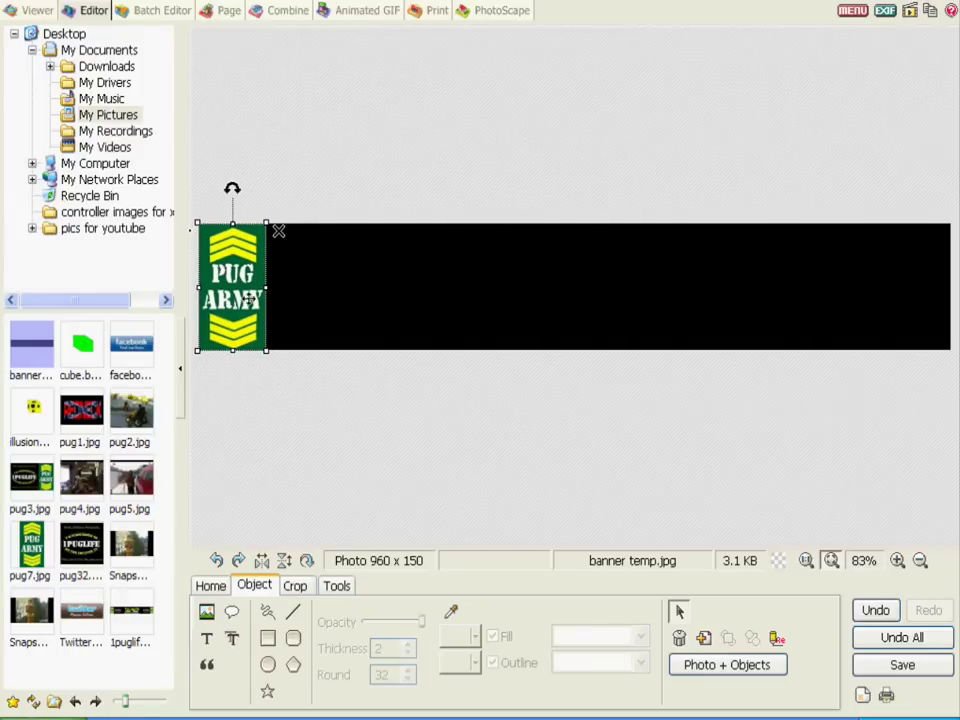
pyautogui.click(341, 324)
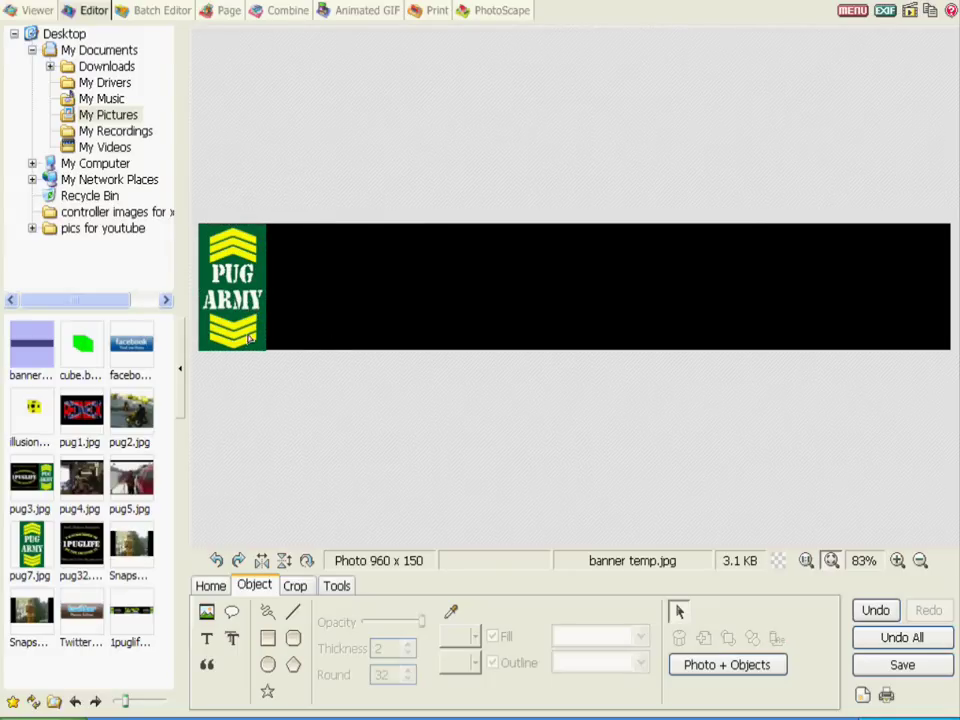
pyautogui.click(250, 322)
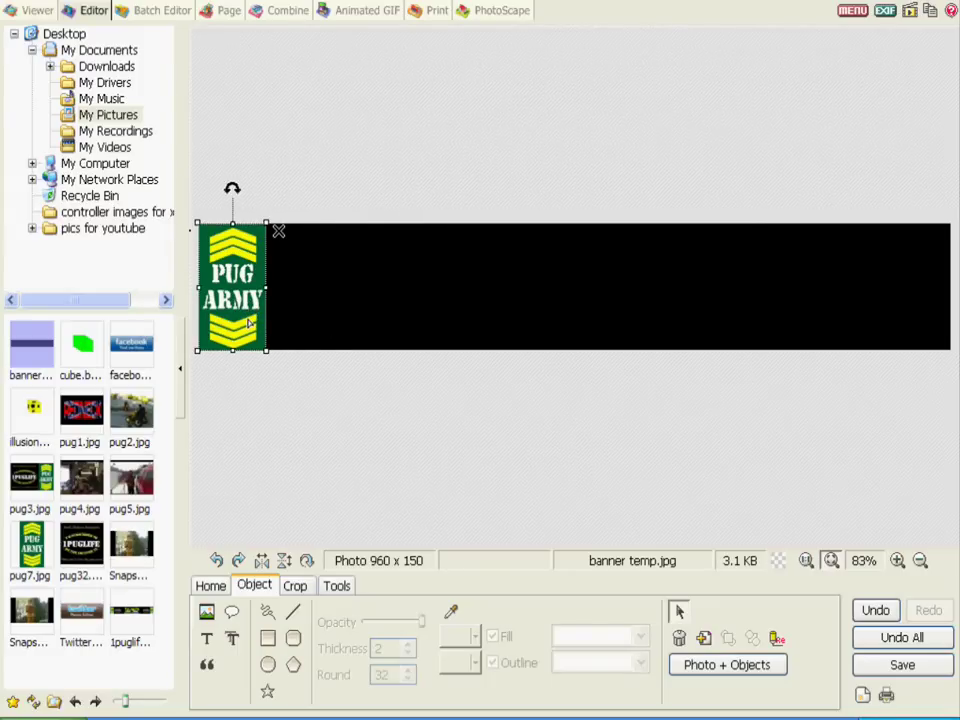
pyautogui.click(368, 323)
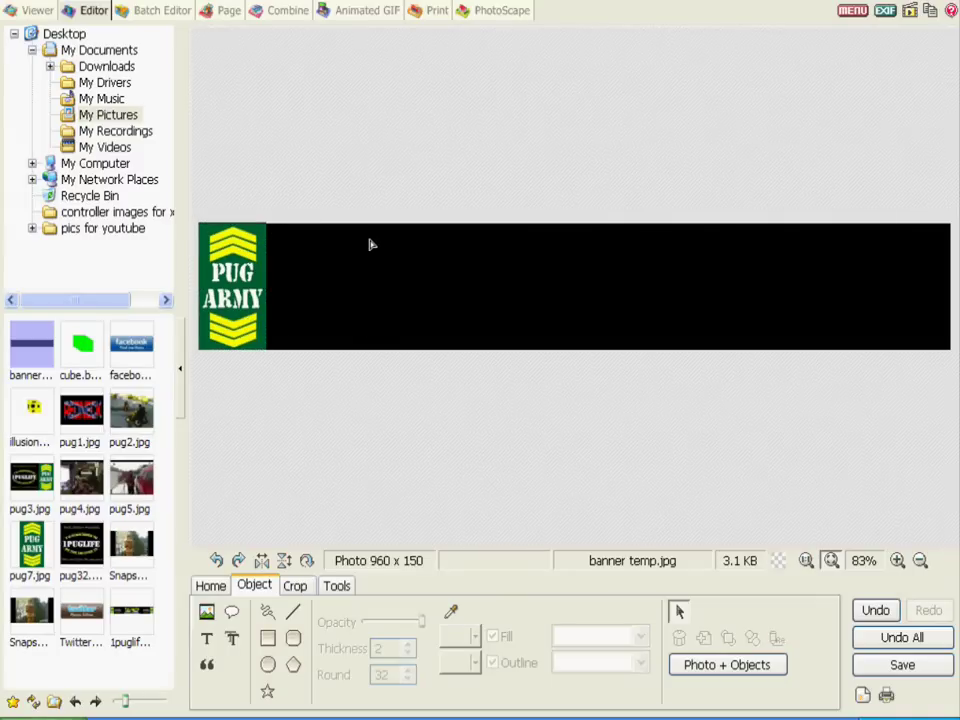
pyautogui.click(219, 259)
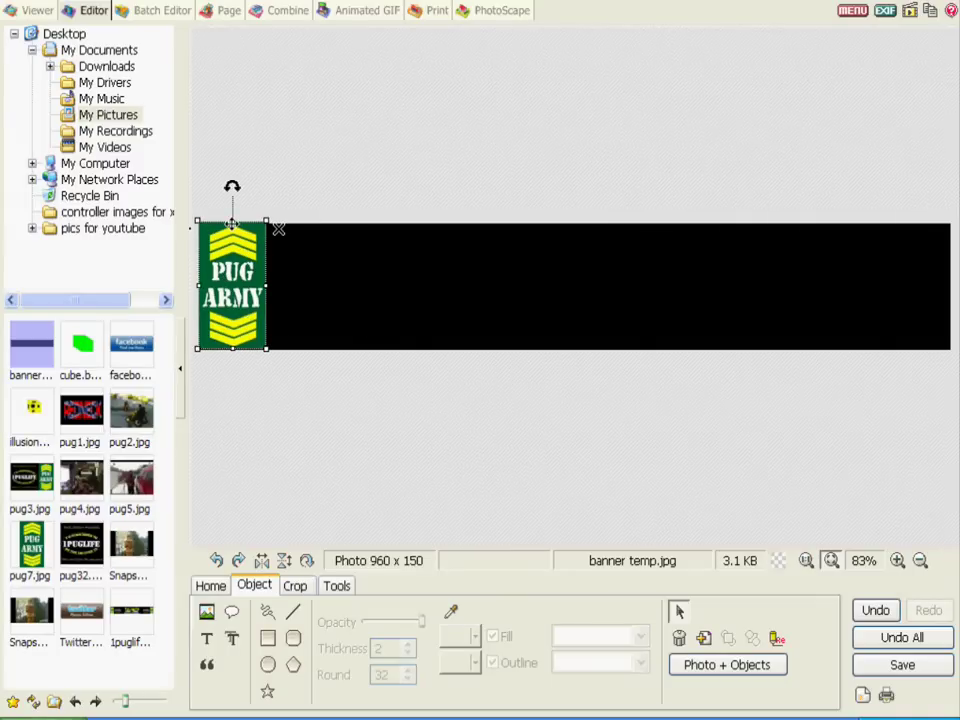
# Fine-tune the left logo's vertical position so it fits the banner height.
pyautogui.moveTo(232, 222); pyautogui.dragTo(234, 234)
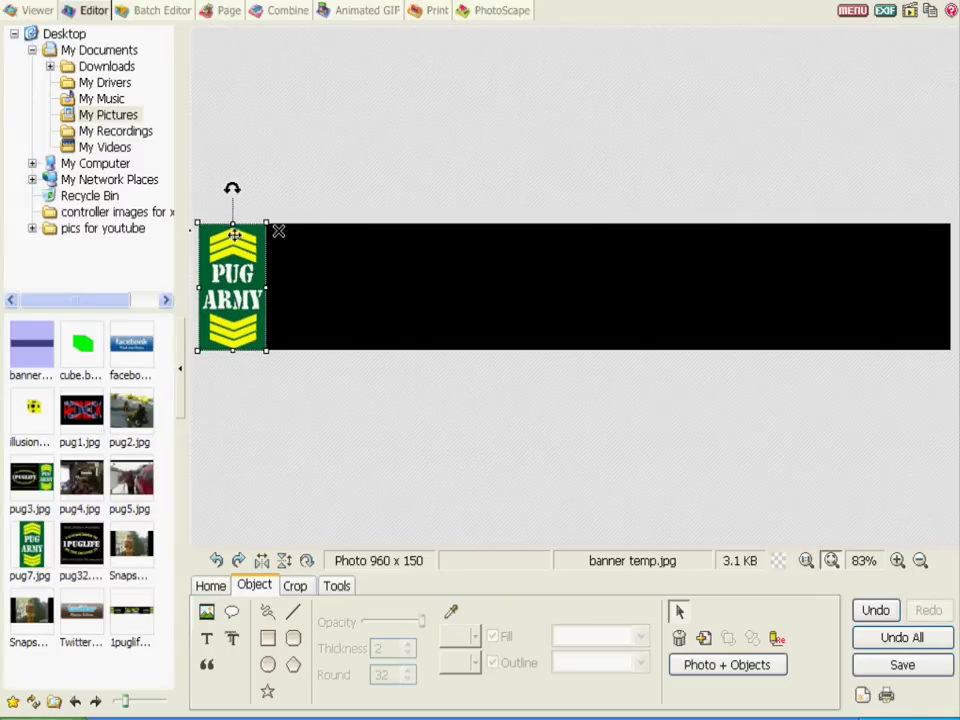
pyautogui.click(290, 307)
pyautogui.click(237, 317)
pyautogui.moveTo(233, 222); pyautogui.dragTo(230, 266)
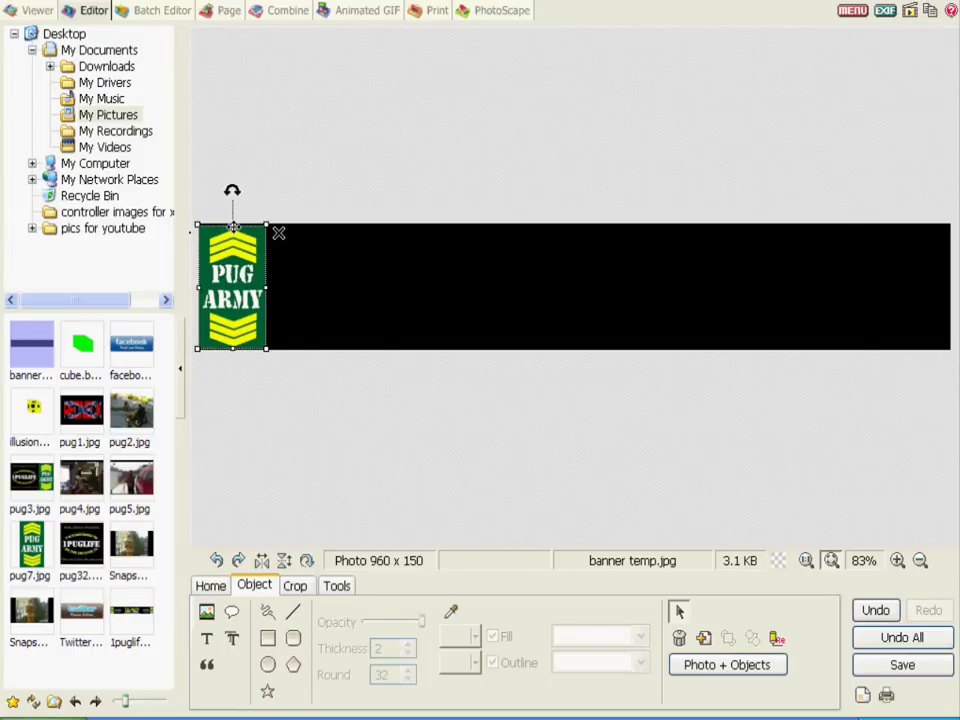
pyautogui.moveTo(233, 226); pyautogui.dragTo(233, 223)
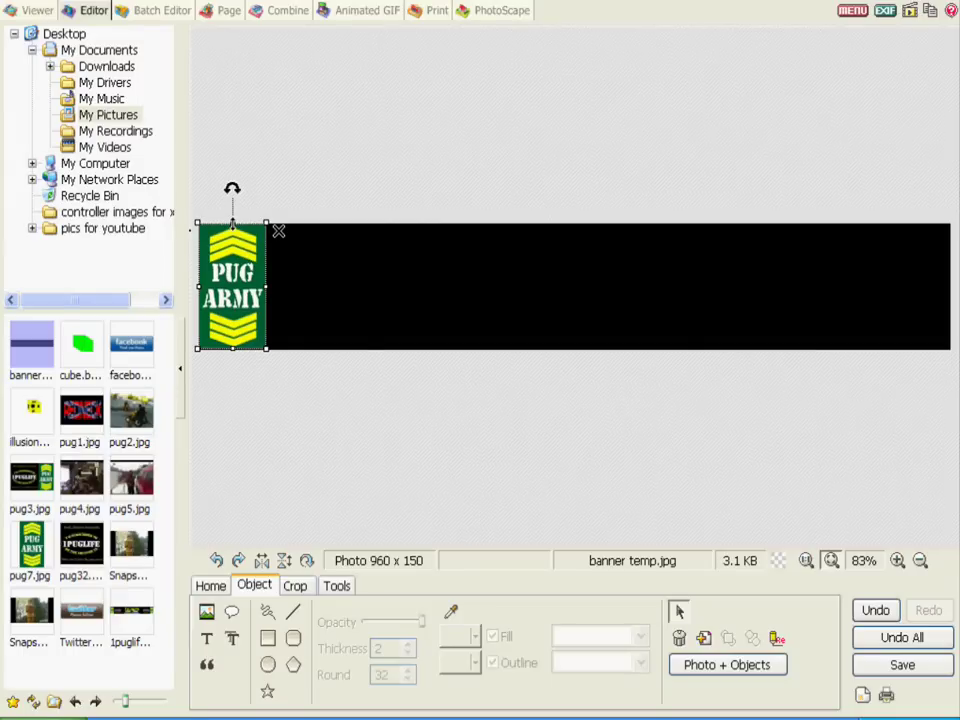
pyautogui.click(307, 276)
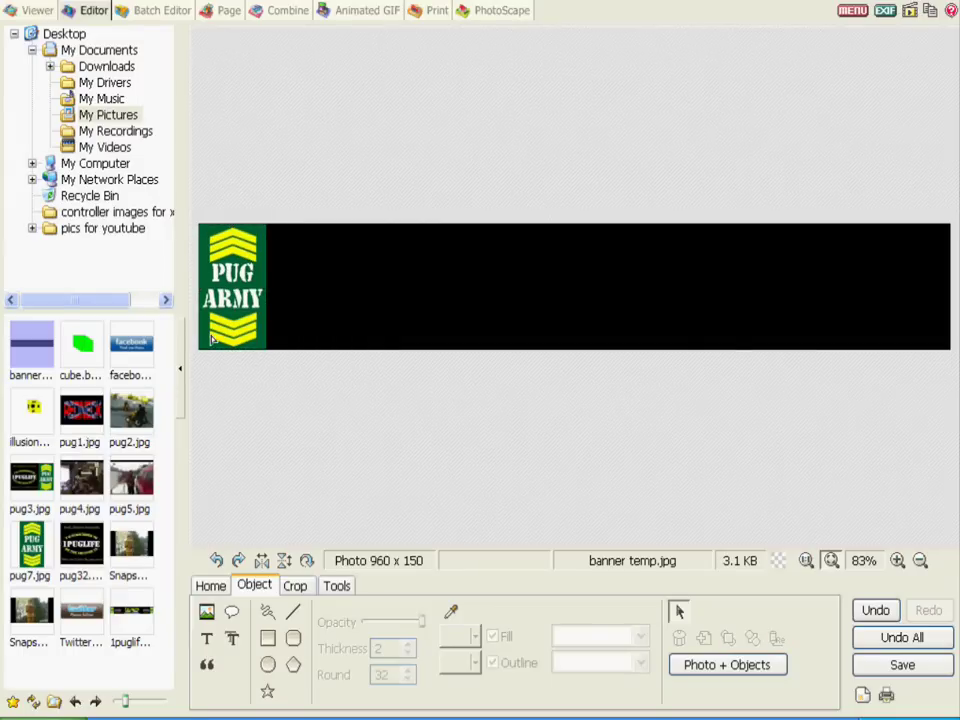
pyautogui.click(231, 305)
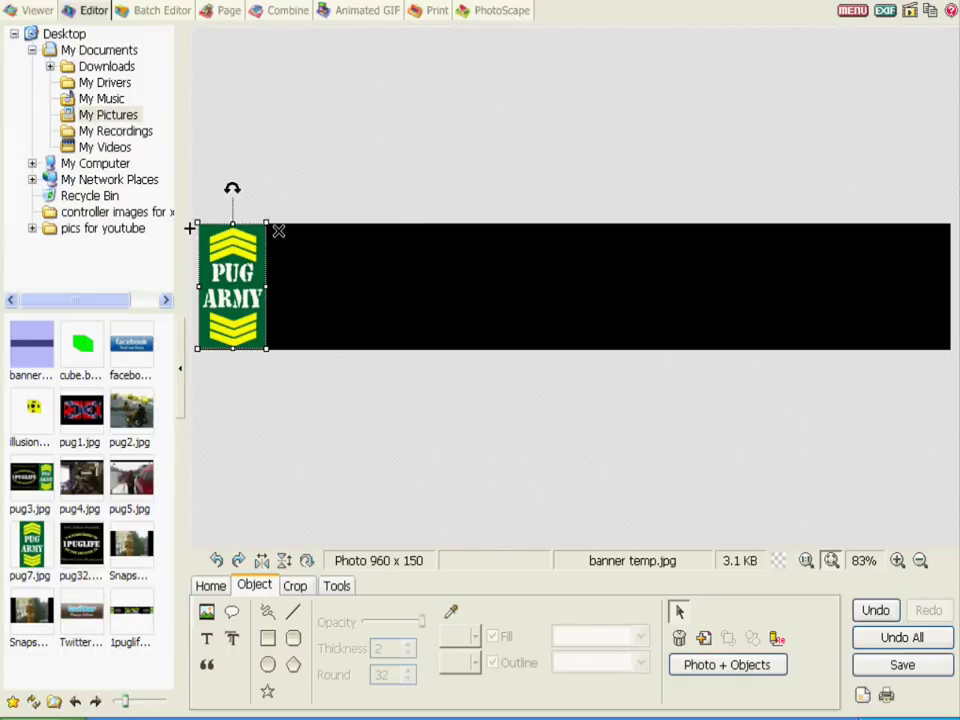
# Place a copy of the logo flush at the banner's right end.
pyautogui.moveTo(190, 228); pyautogui.dragTo(869, 231)
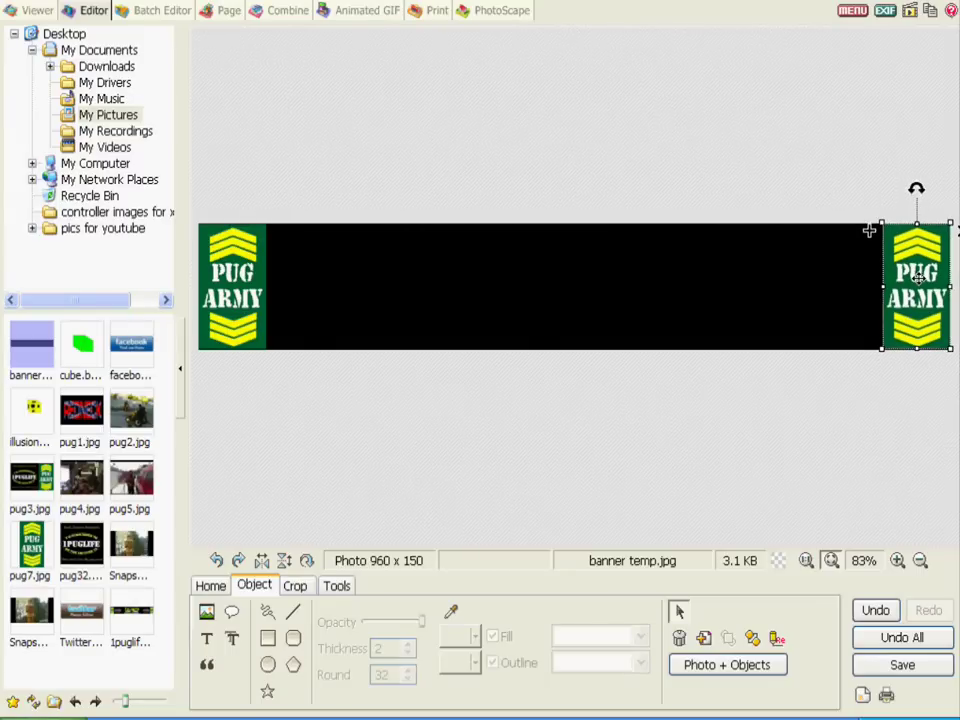
pyautogui.click(799, 463)
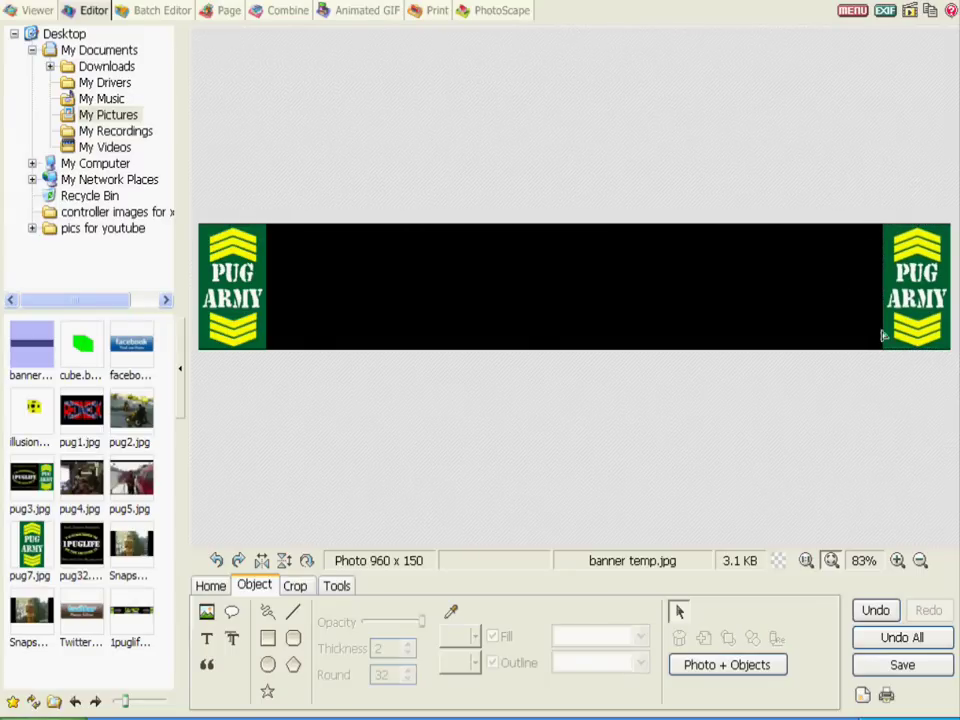
pyautogui.click(912, 315)
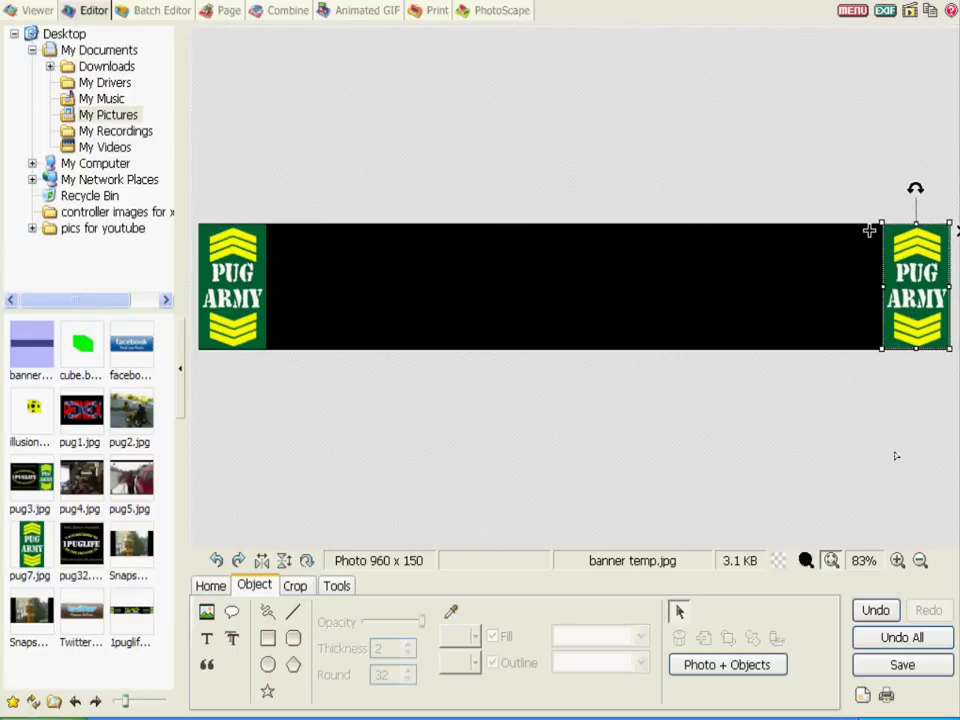
pyautogui.click(842, 454)
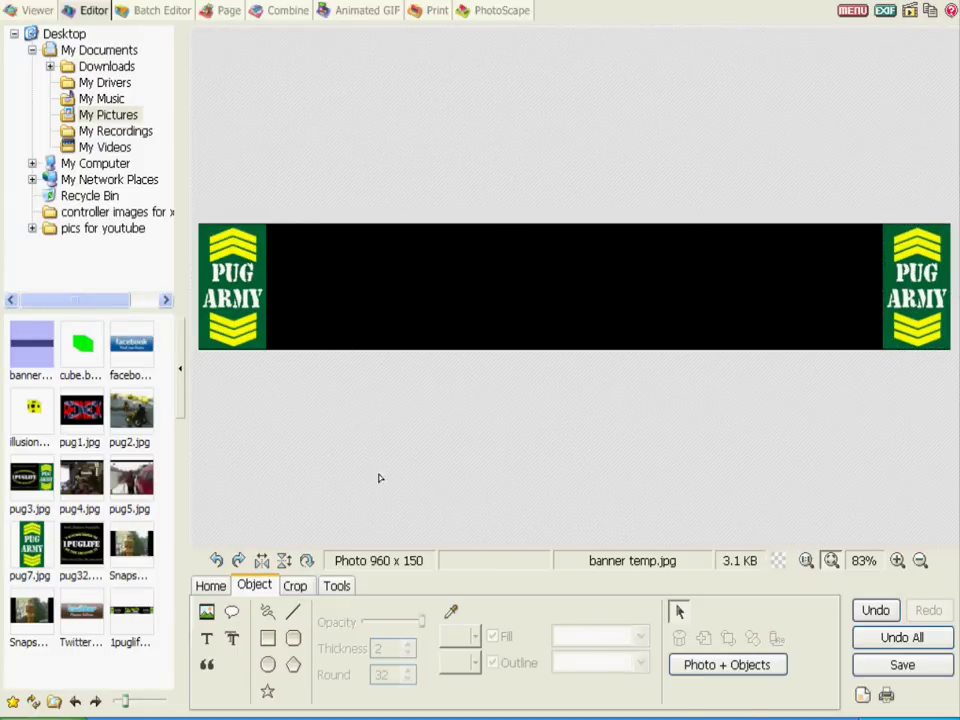
# Insert the pug32 1PUGLIFE sticker, enlarge it, and set it beside the left logo.
pyautogui.click(207, 612)
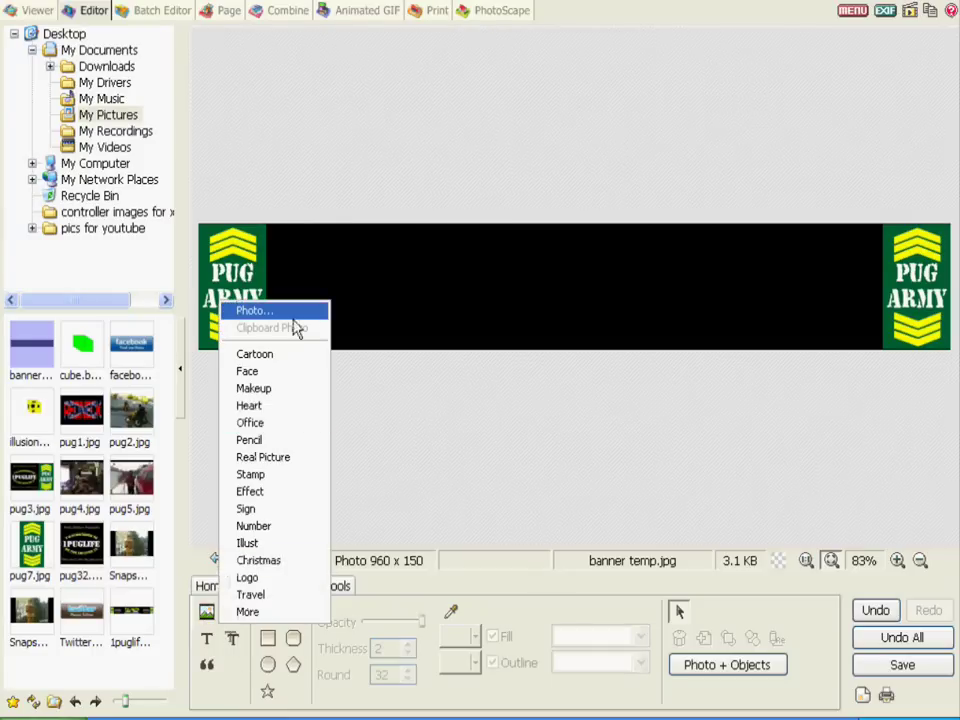
pyautogui.click(285, 313)
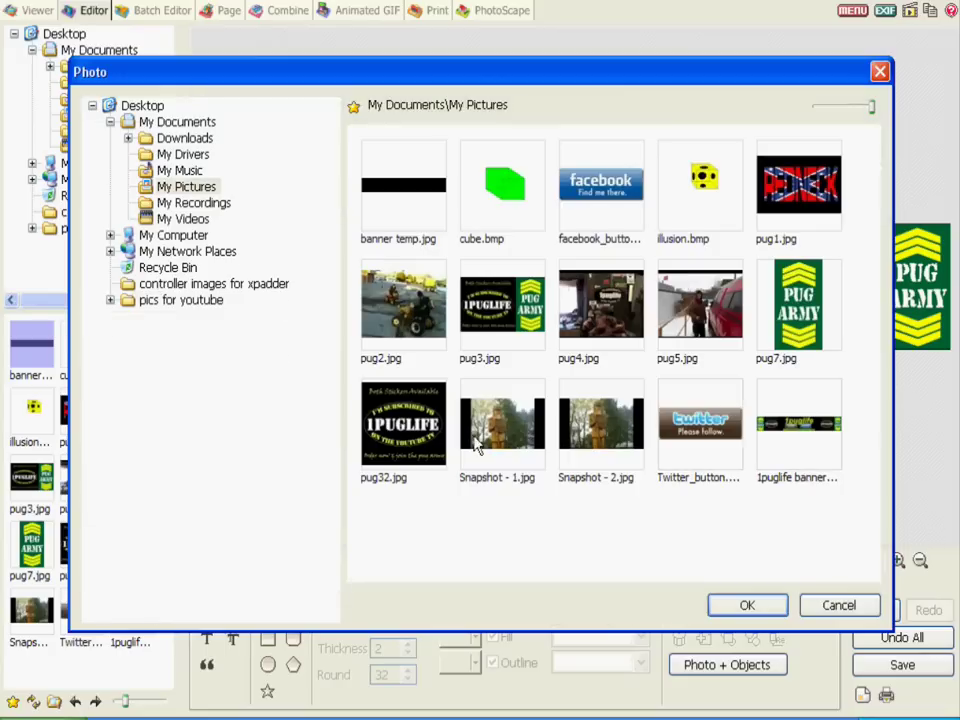
pyautogui.click(405, 440)
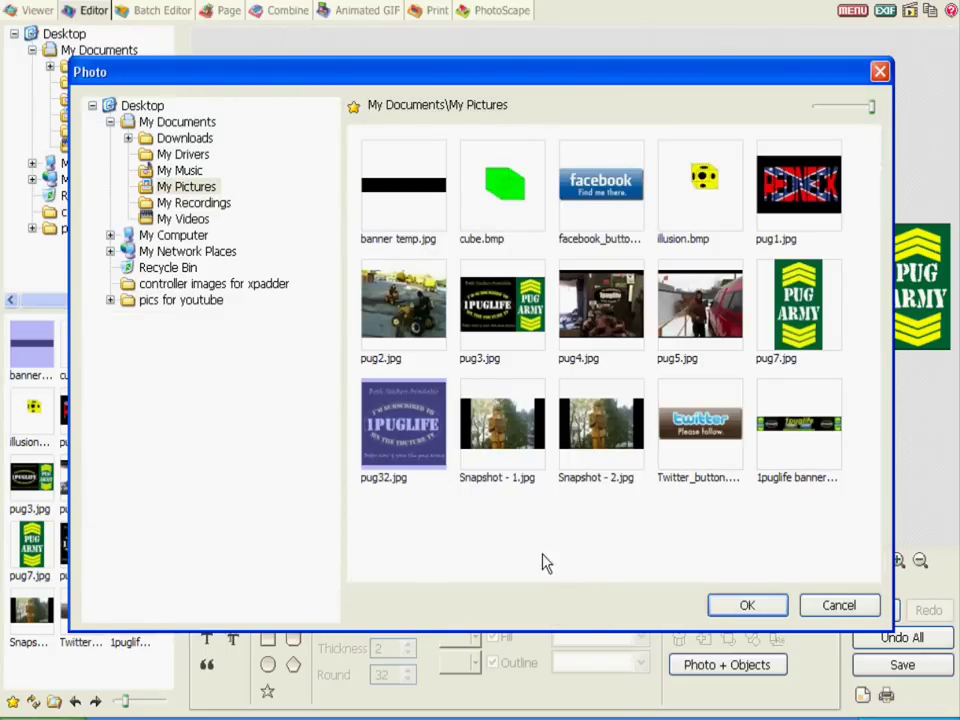
pyautogui.click(755, 608)
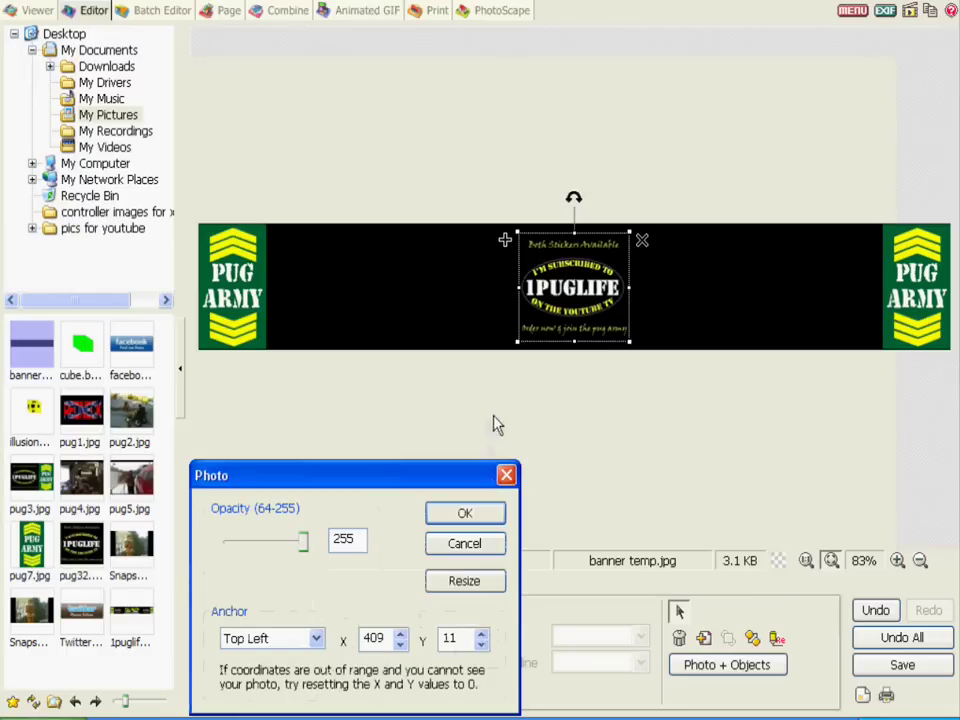
pyautogui.click(465, 512)
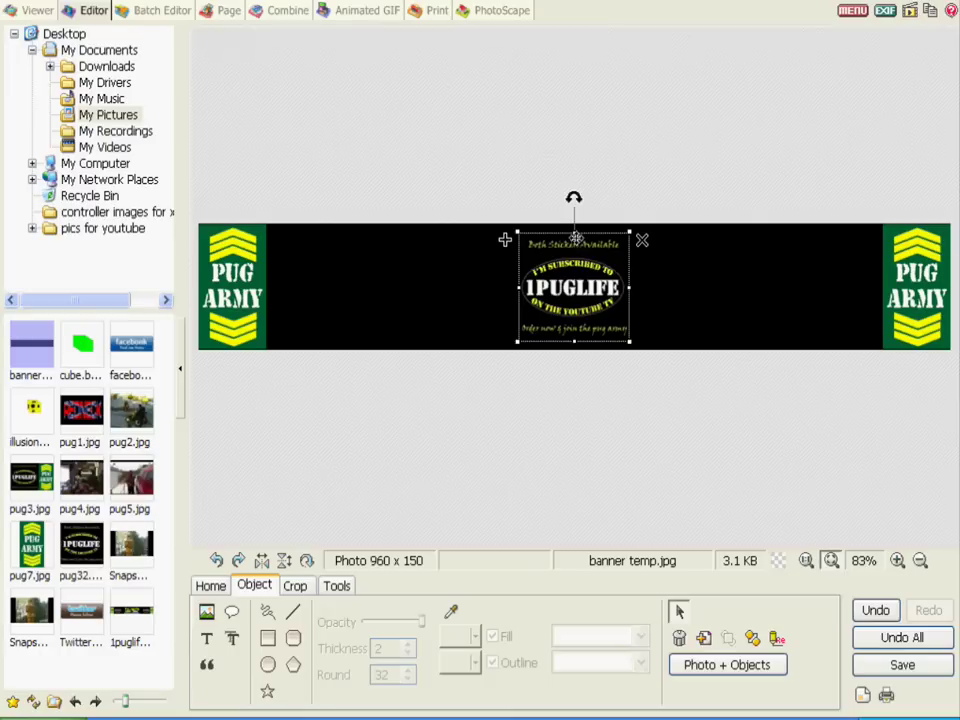
pyautogui.moveTo(505, 240); pyautogui.dragTo(502, 223)
pyautogui.moveTo(566, 285); pyautogui.dragTo(328, 288)
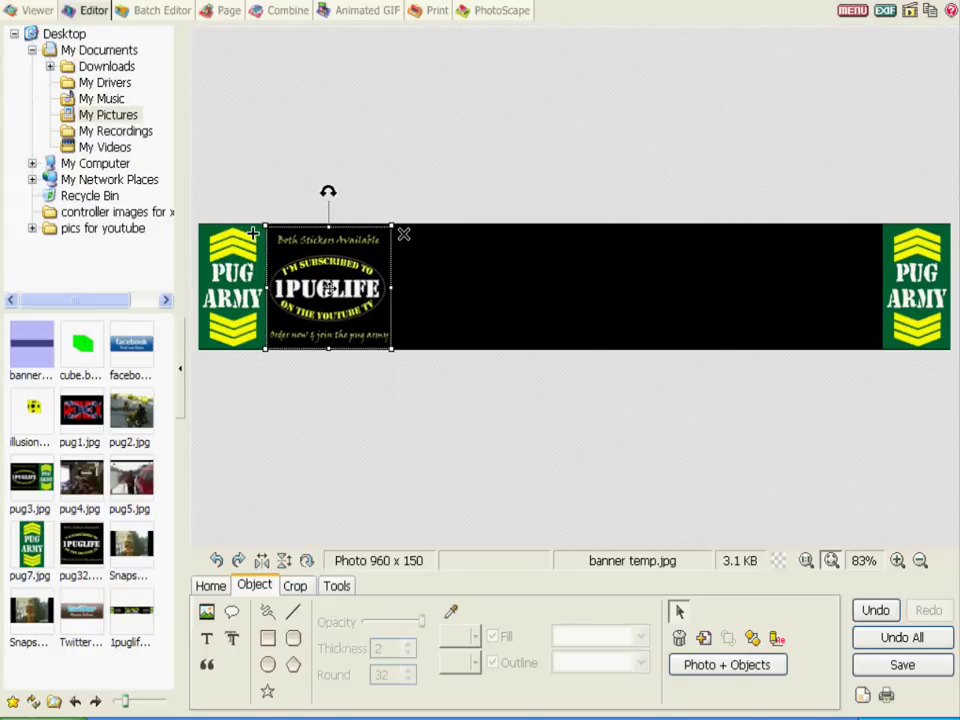
pyautogui.click(475, 392)
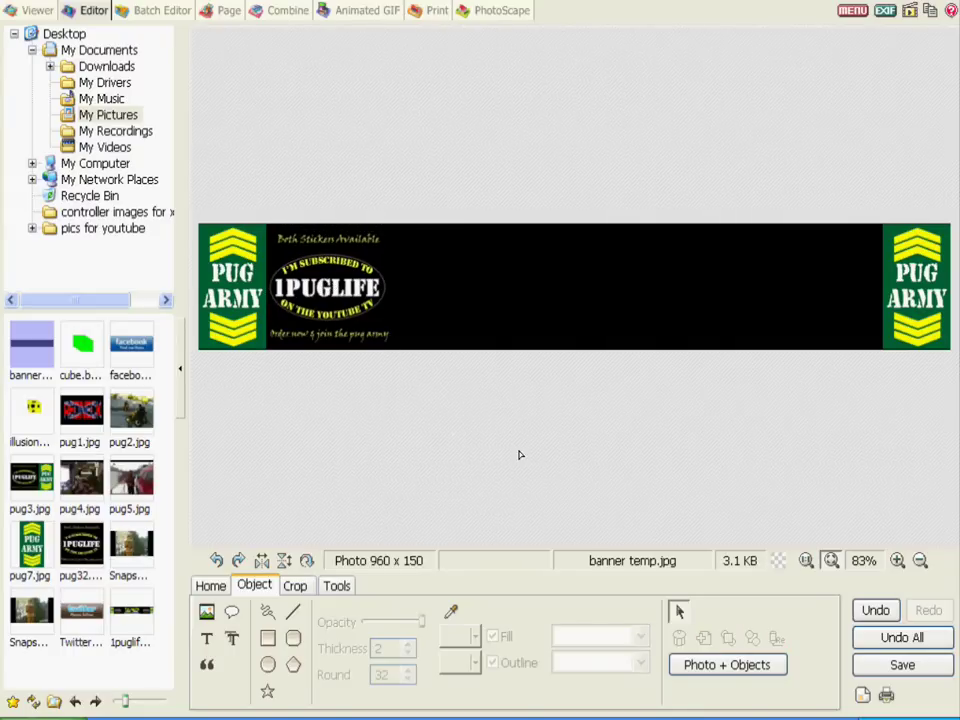
# Position a 1PUGLIFE sticker beside the right PUG ARMY logo as well.
pyautogui.click(337, 310)
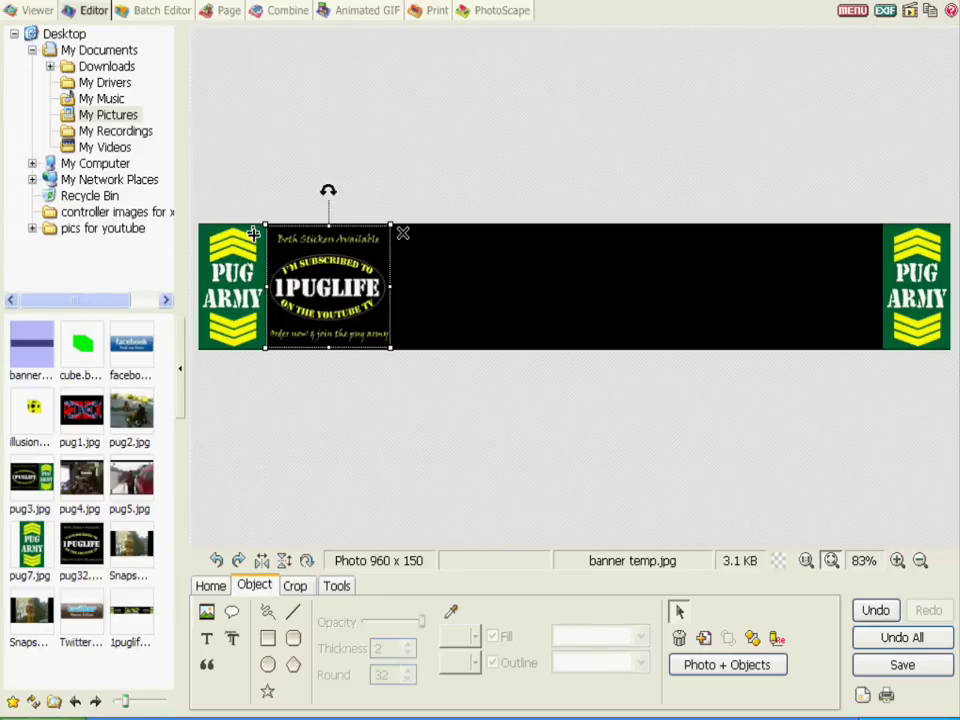
pyautogui.moveTo(253, 233); pyautogui.dragTo(743, 233)
pyautogui.moveTo(826, 273); pyautogui.dragTo(828, 275)
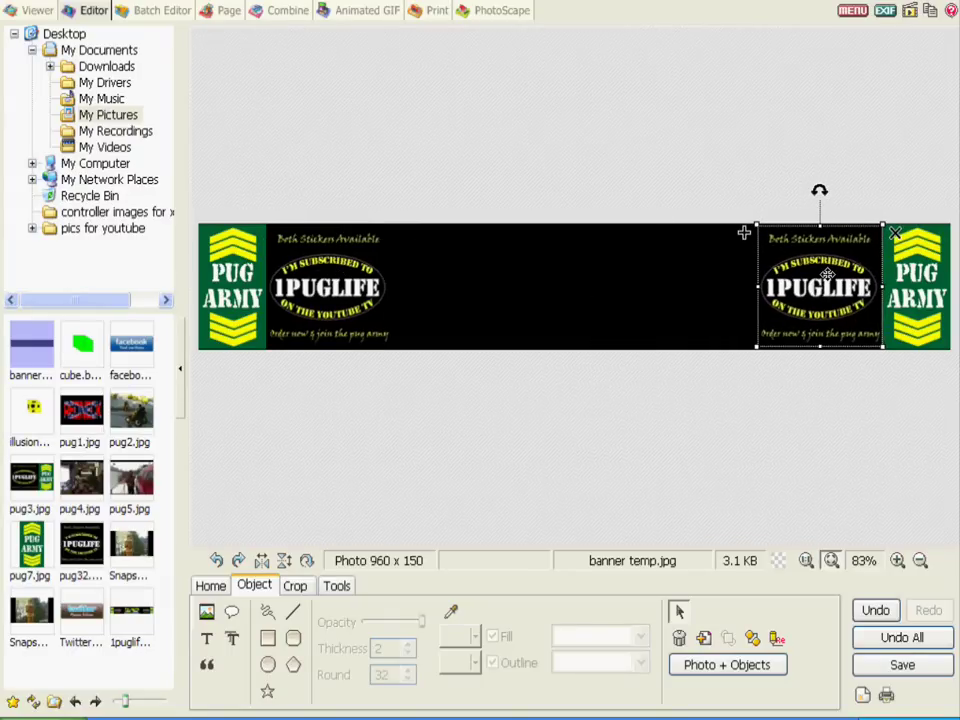
pyautogui.click(557, 364)
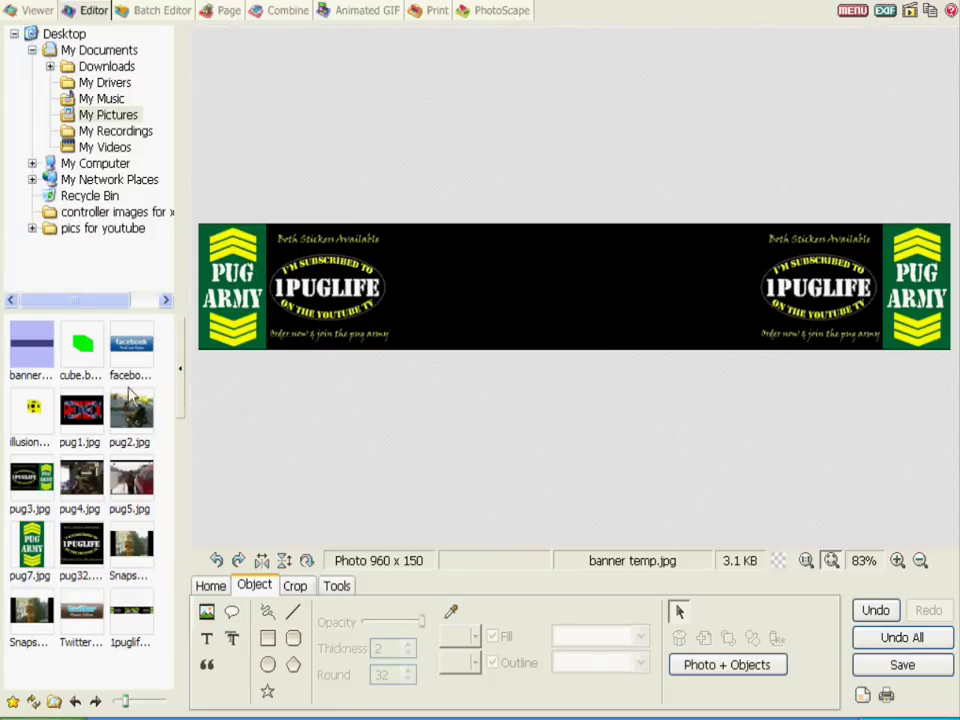
pyautogui.click(207, 648)
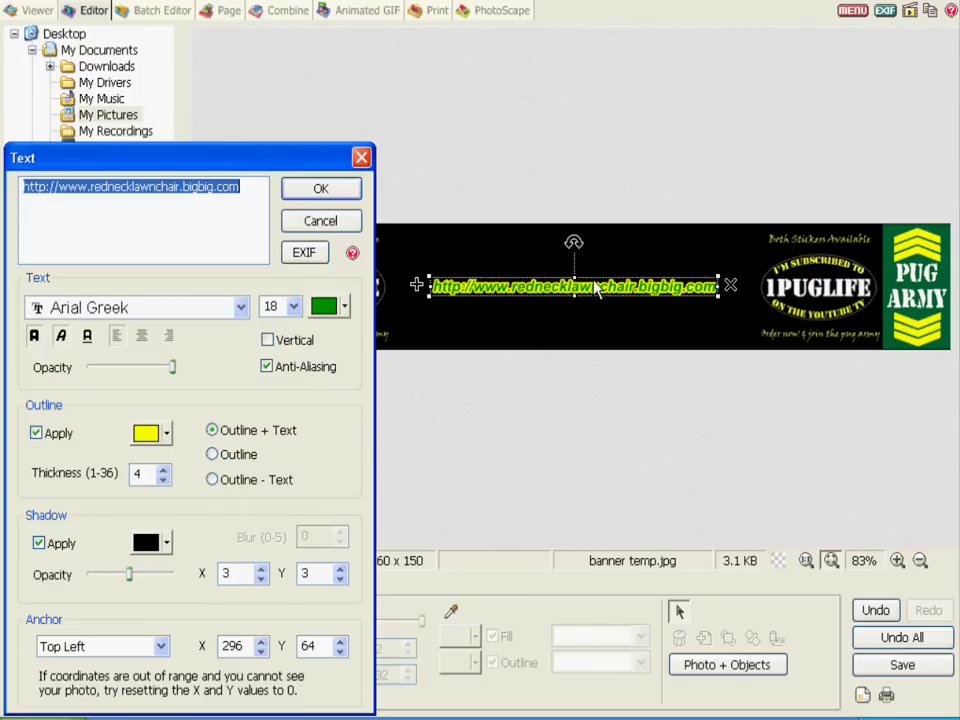
pyautogui.click(320, 189)
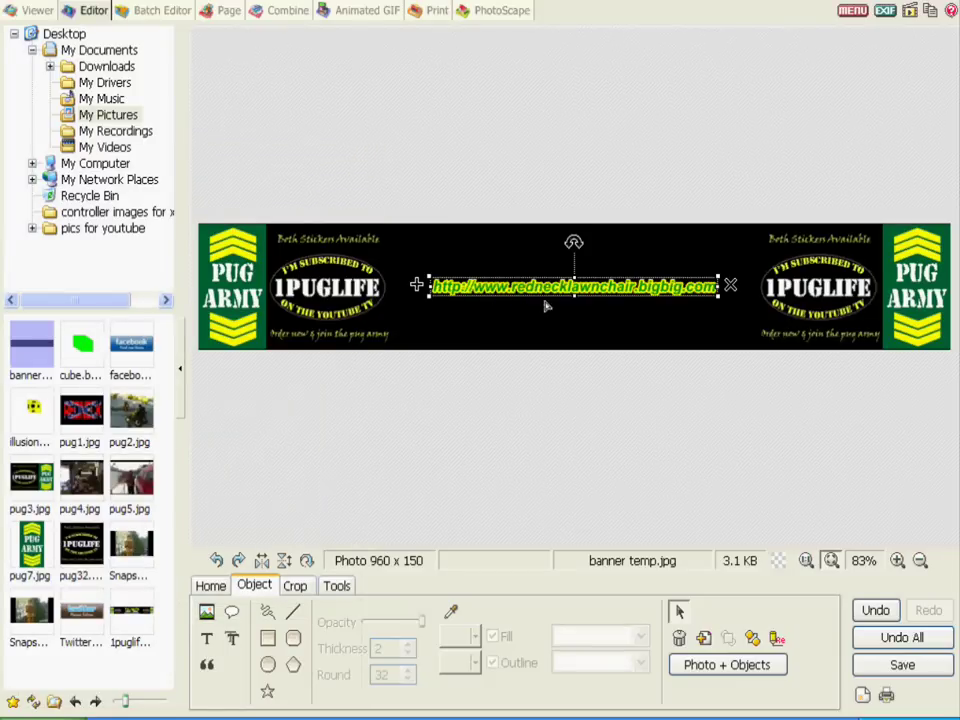
pyautogui.moveTo(541, 290); pyautogui.dragTo(541, 338)
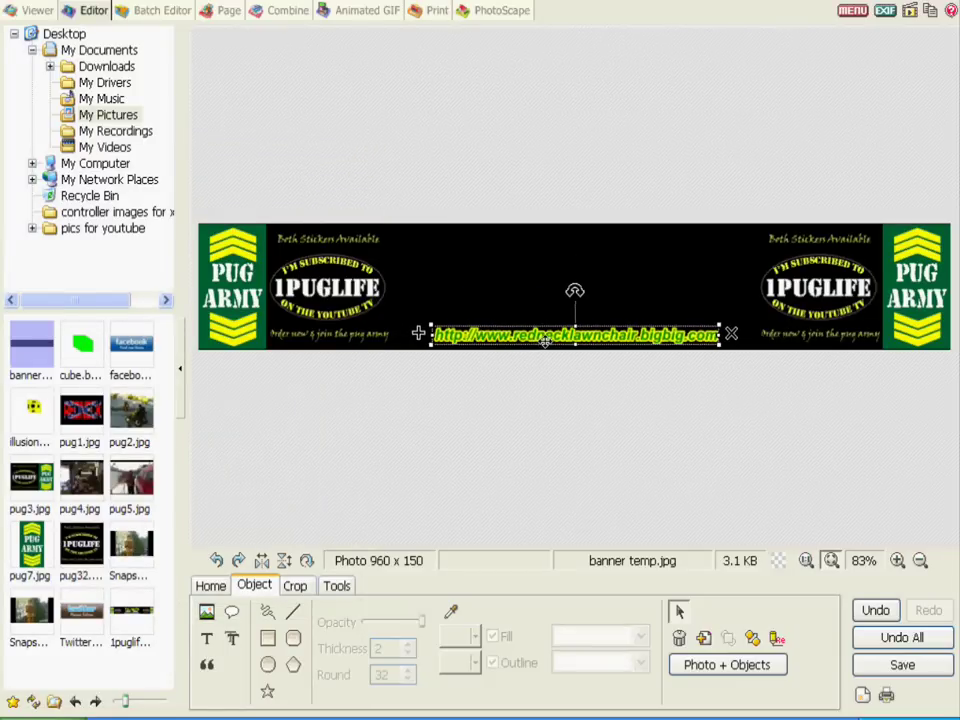
# Add '1puglife' text, size 90, yellow with green outline, at the banner's top centre.
pyautogui.click(206, 638)
pyautogui.write('1puglife')
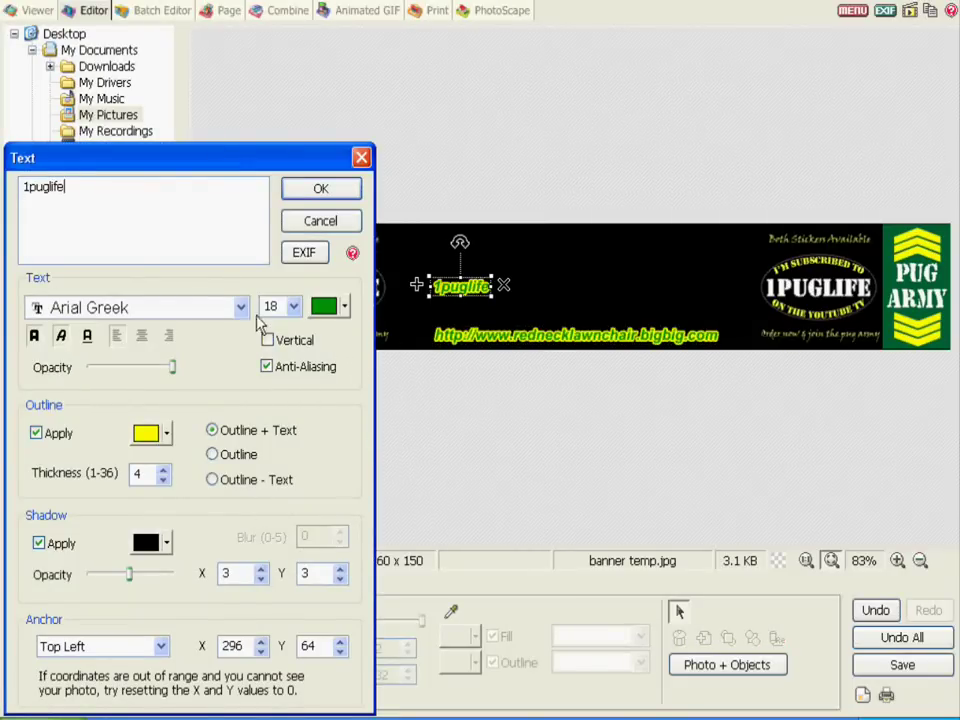
pyautogui.click(293, 307)
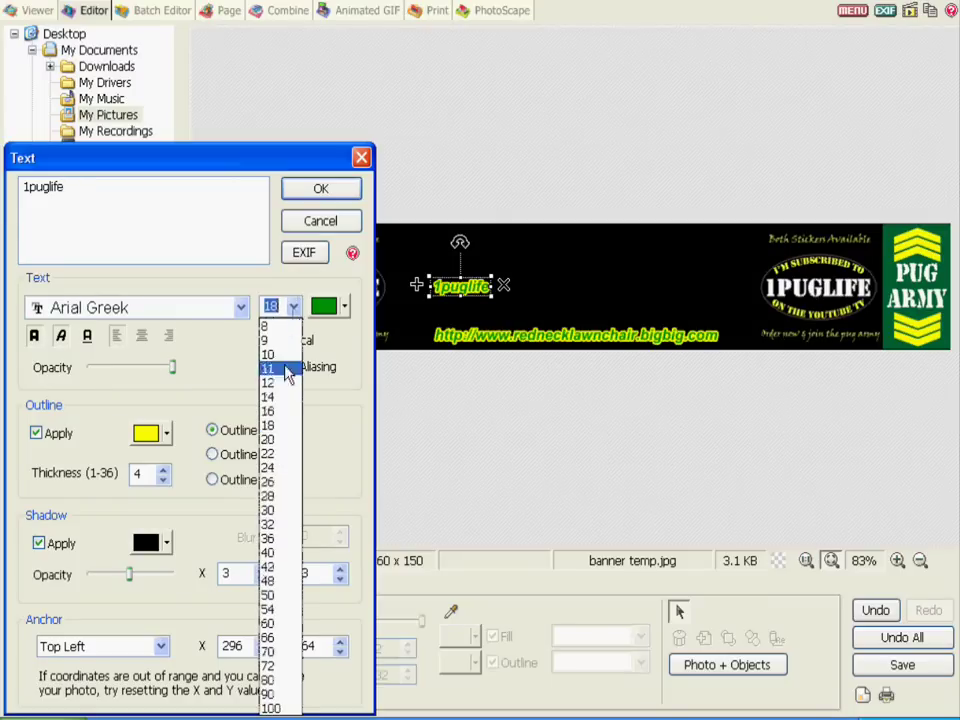
pyautogui.click(268, 581)
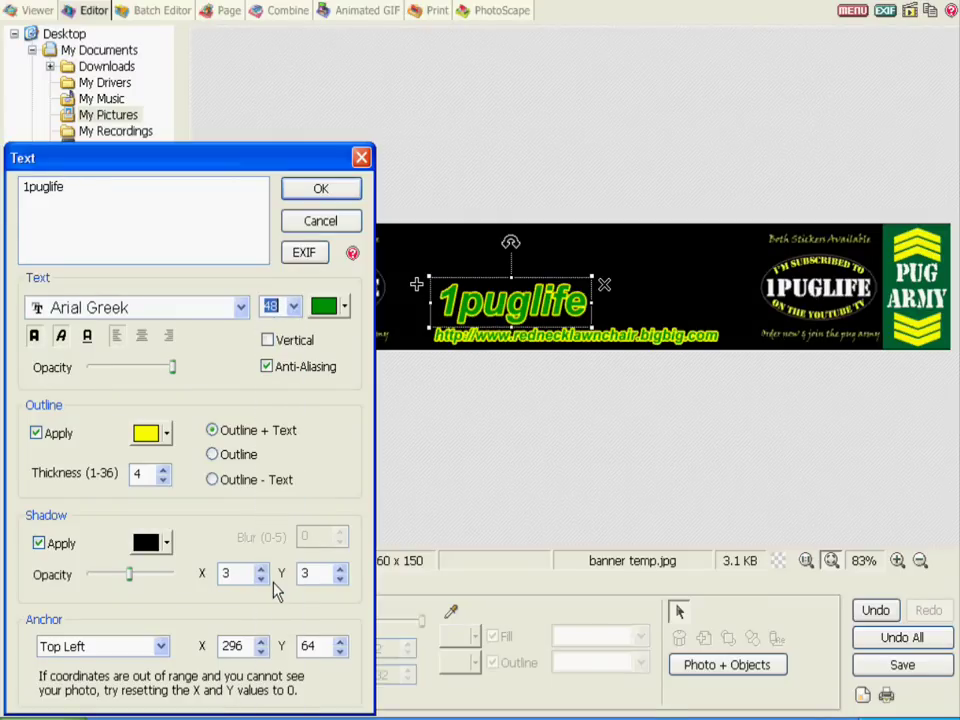
pyautogui.click(293, 307)
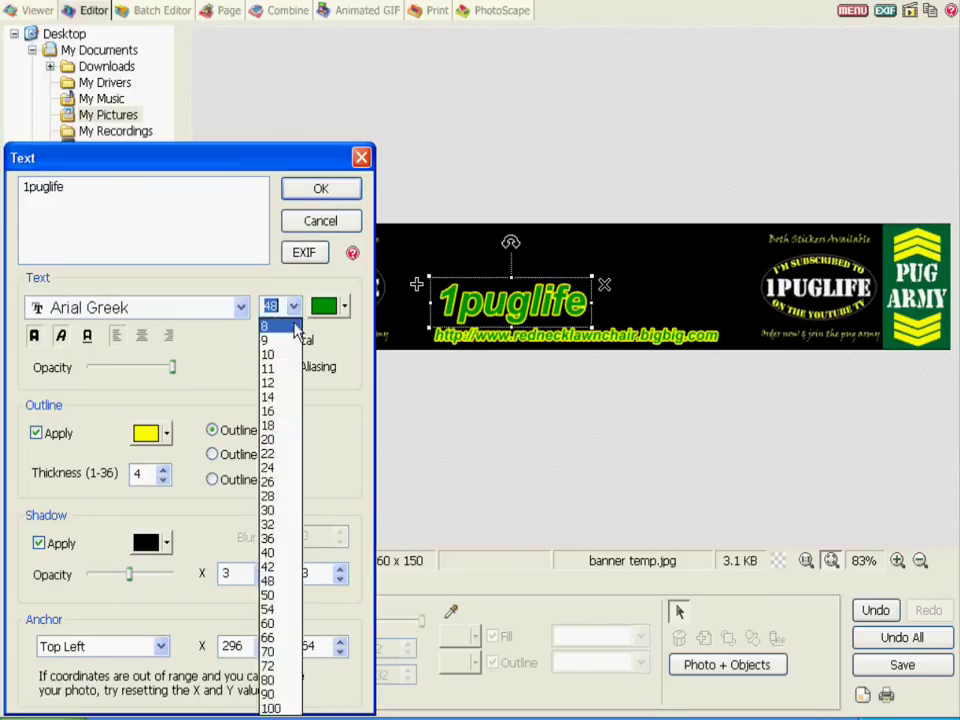
pyautogui.click(268, 694)
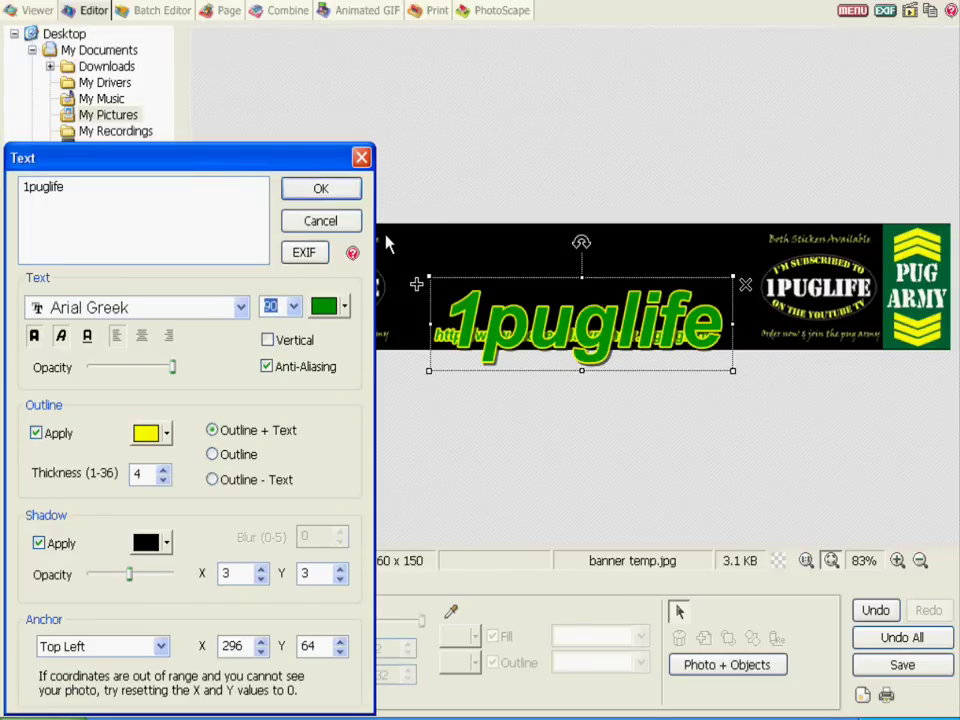
pyautogui.click(344, 308)
pyautogui.click(351, 411)
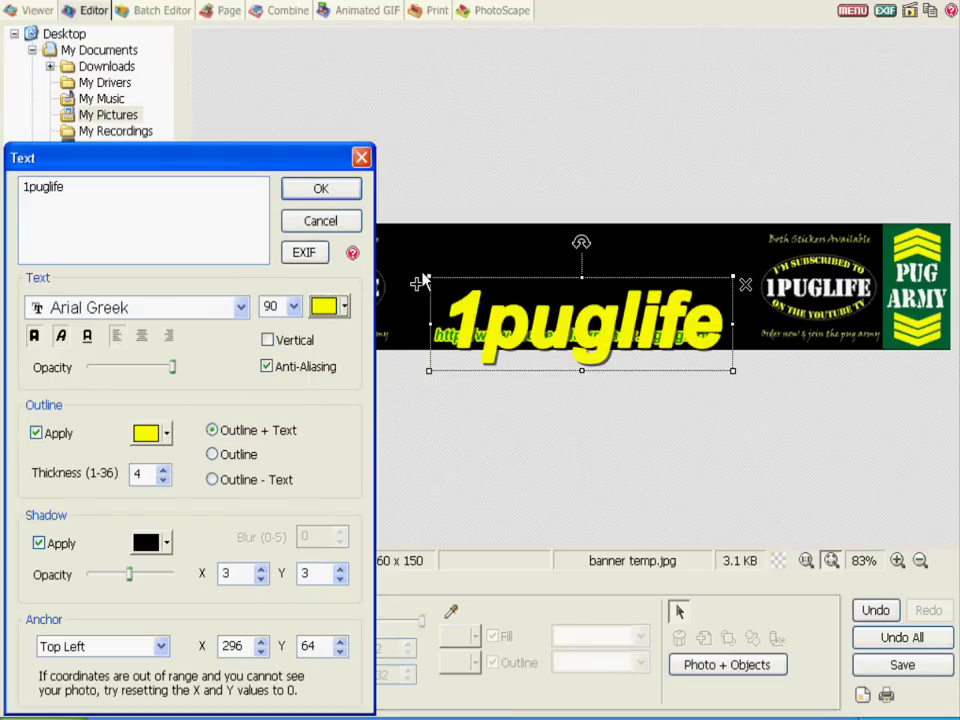
pyautogui.click(166, 434)
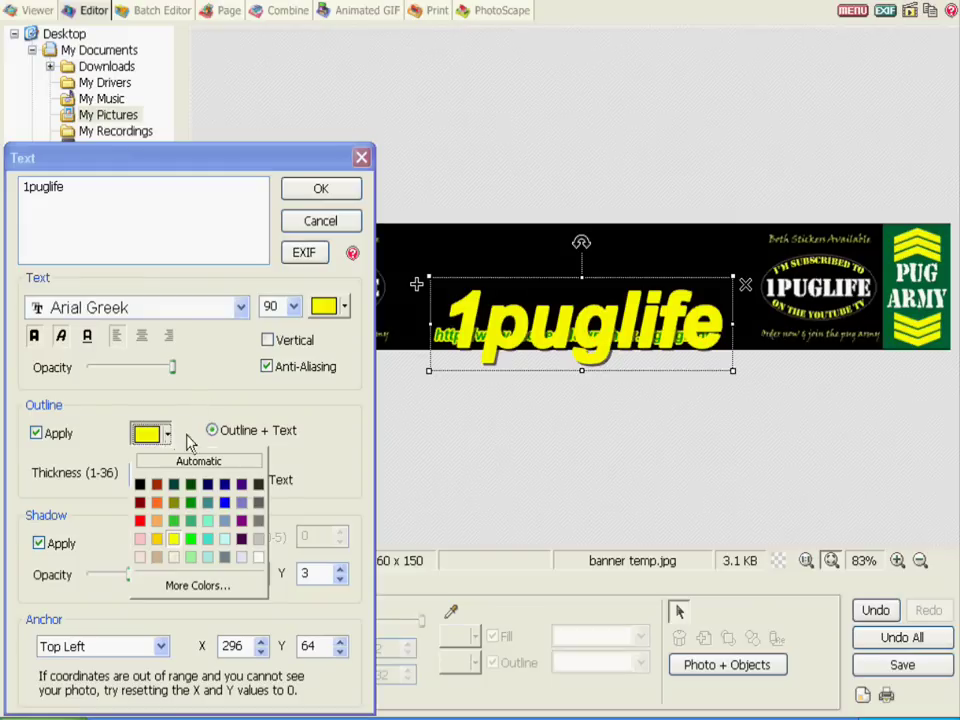
pyautogui.click(191, 541)
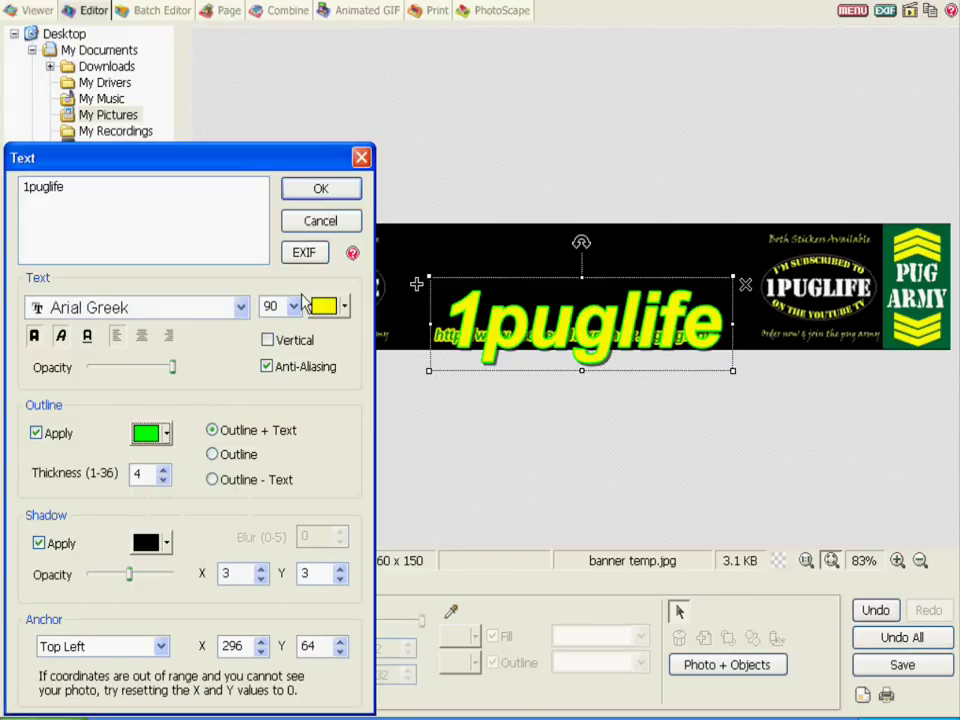
pyautogui.click(321, 194)
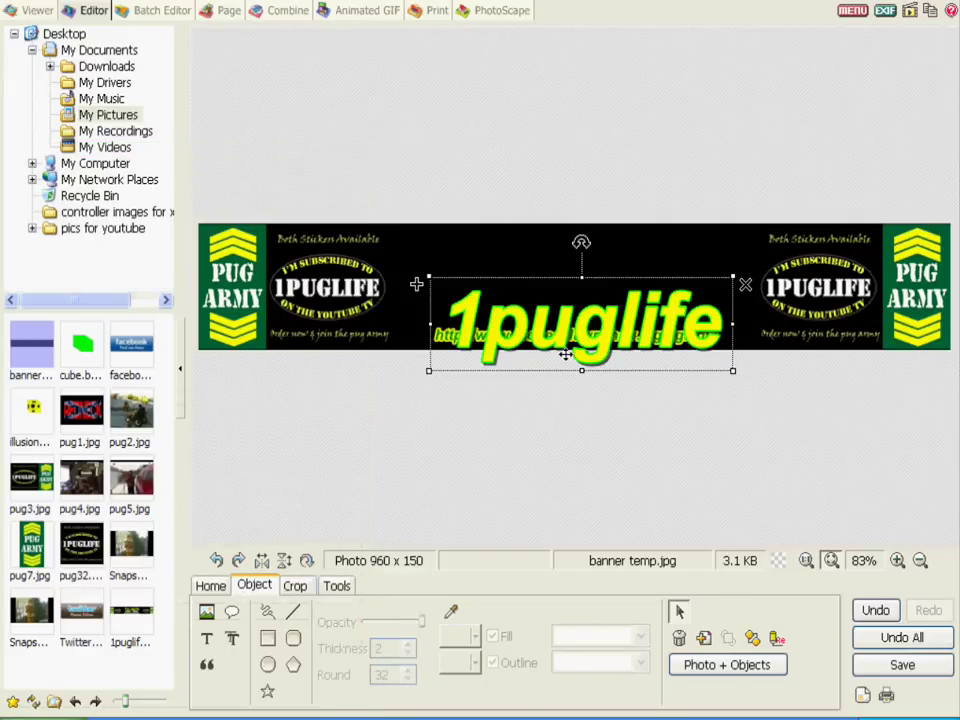
pyautogui.moveTo(564, 302); pyautogui.dragTo(549, 267)
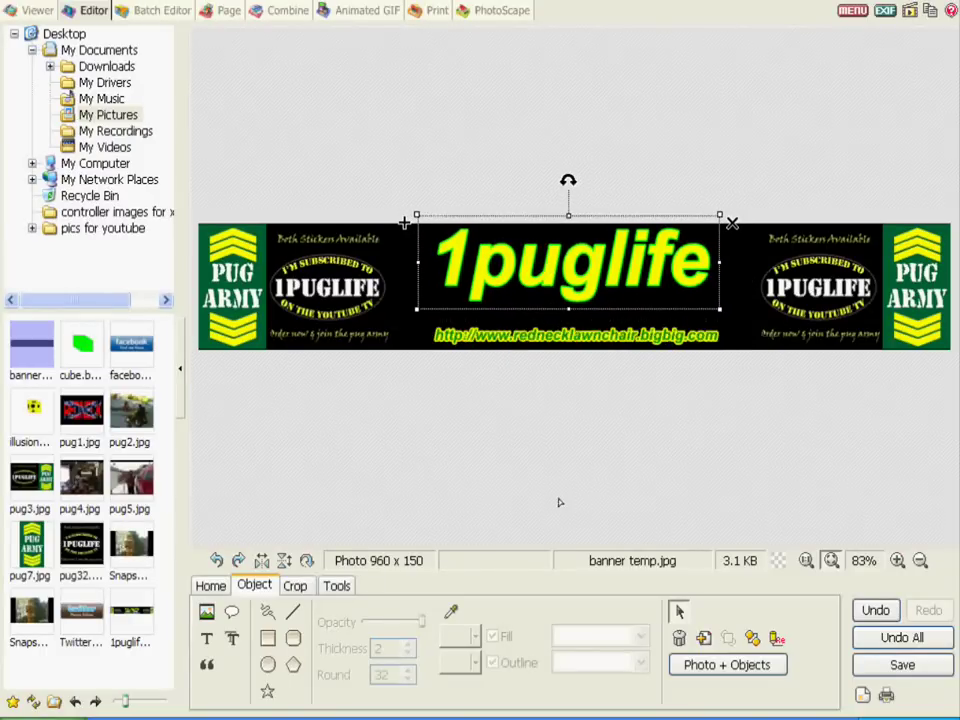
pyautogui.click(537, 479)
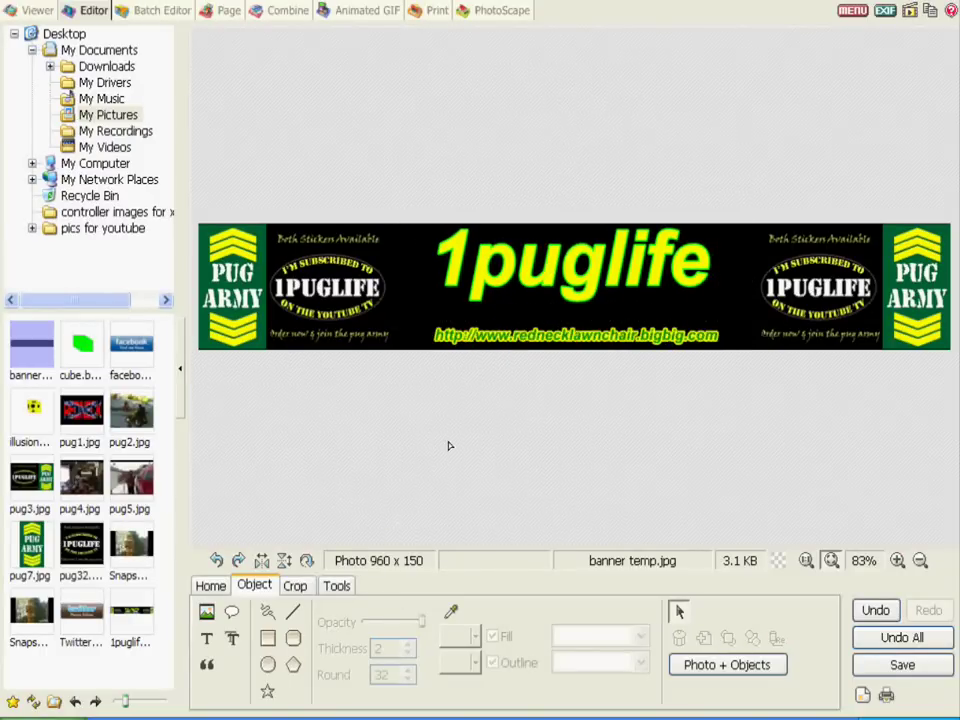
# Insert the facebook button image, then delete it and the 1puglife text.
pyautogui.click(207, 614)
pyautogui.click(246, 311)
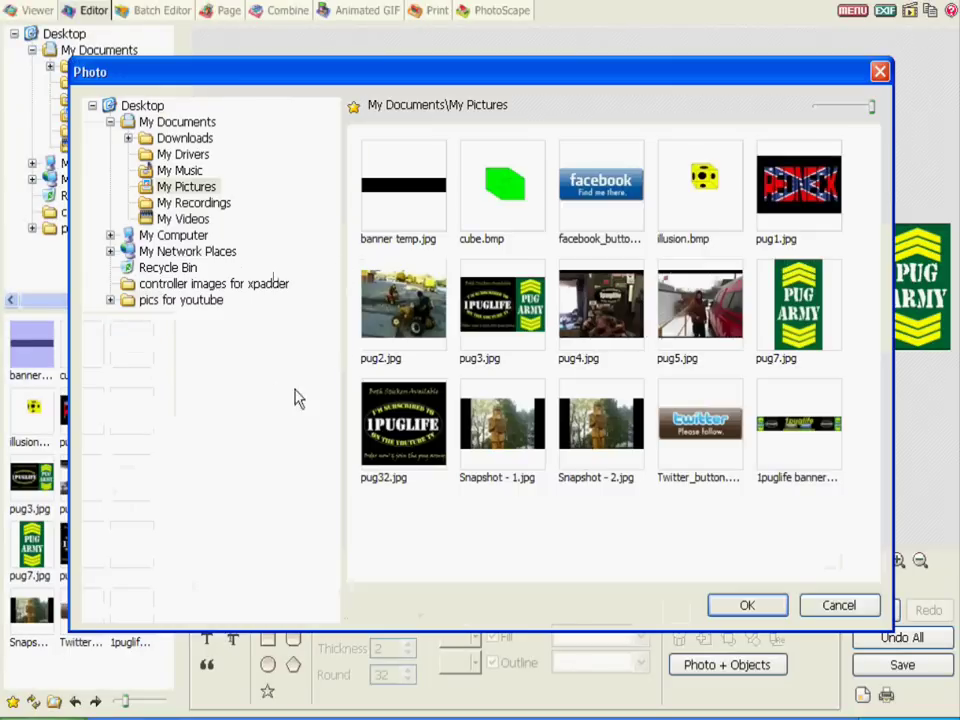
pyautogui.click(600, 201)
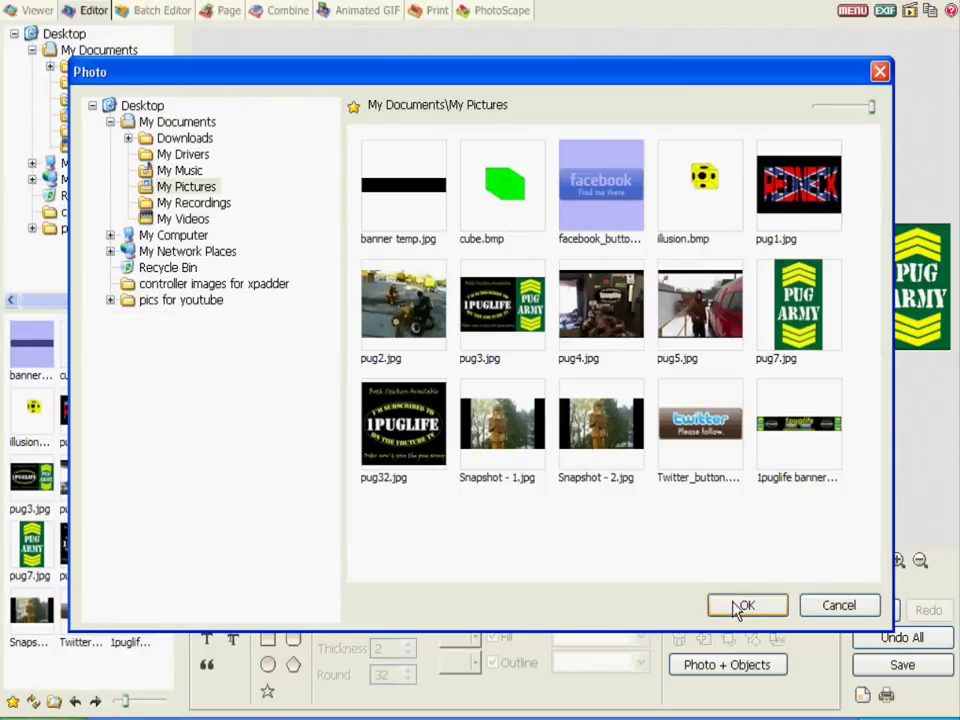
pyautogui.click(743, 606)
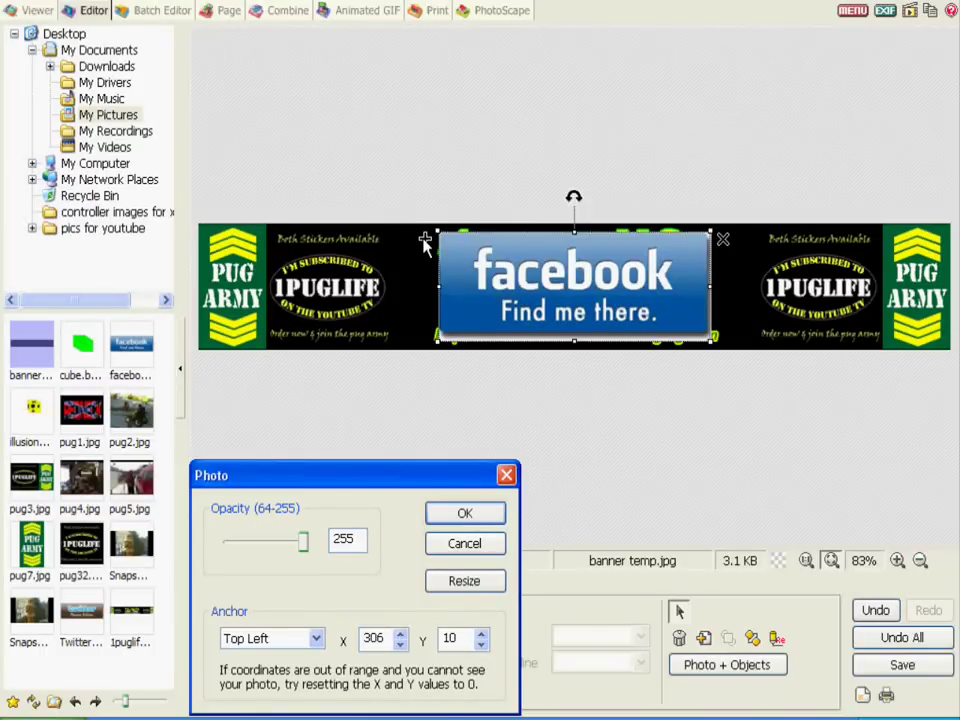
pyautogui.click(465, 512)
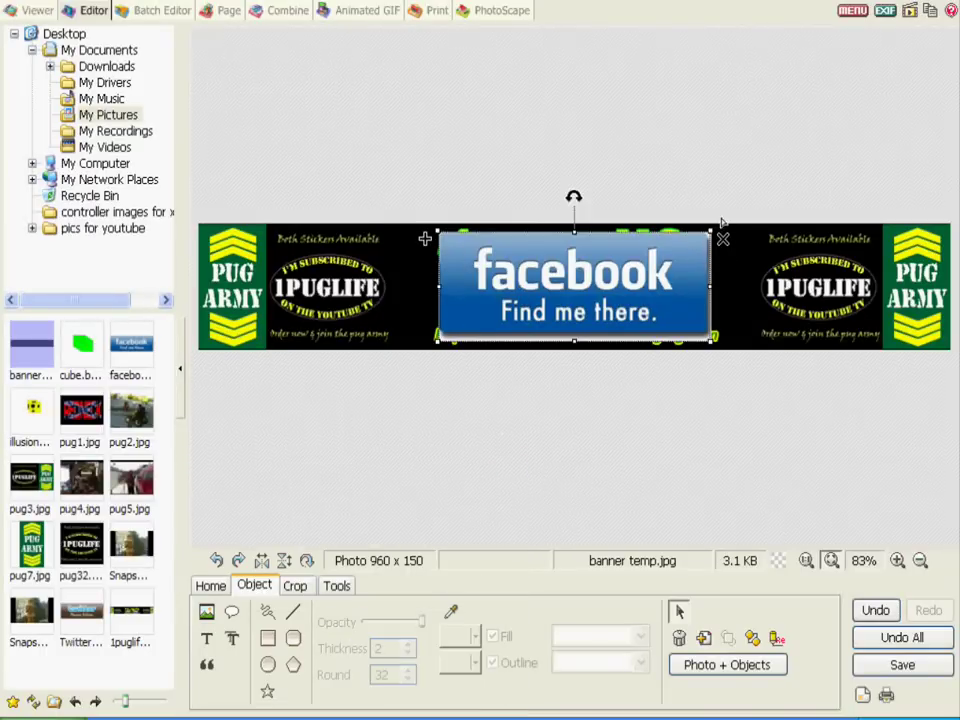
pyautogui.press('Delete')
pyautogui.click(557, 261)
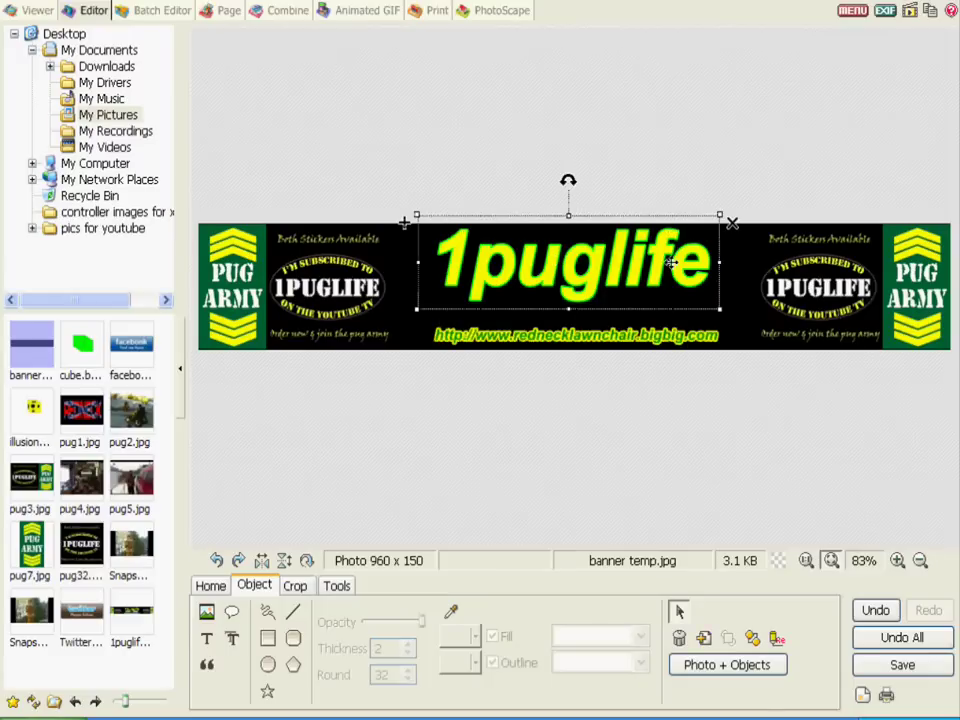
pyautogui.click(731, 221)
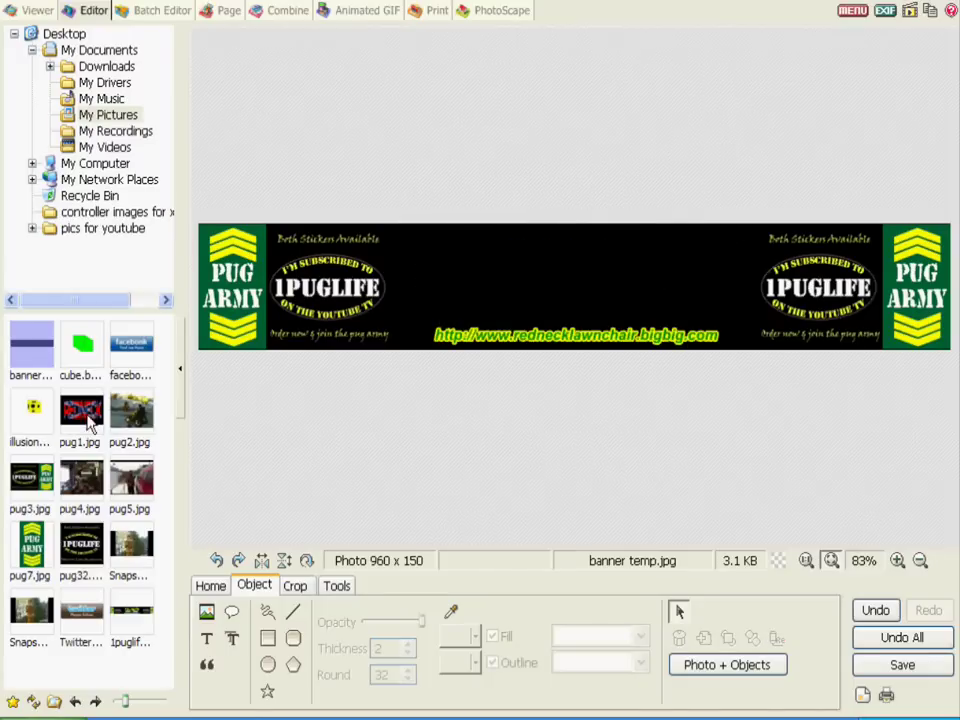
# Re-insert the facebook 'Find me there.' button, shrink it, and place it right of centre.
pyautogui.click(206, 612)
pyautogui.click(275, 309)
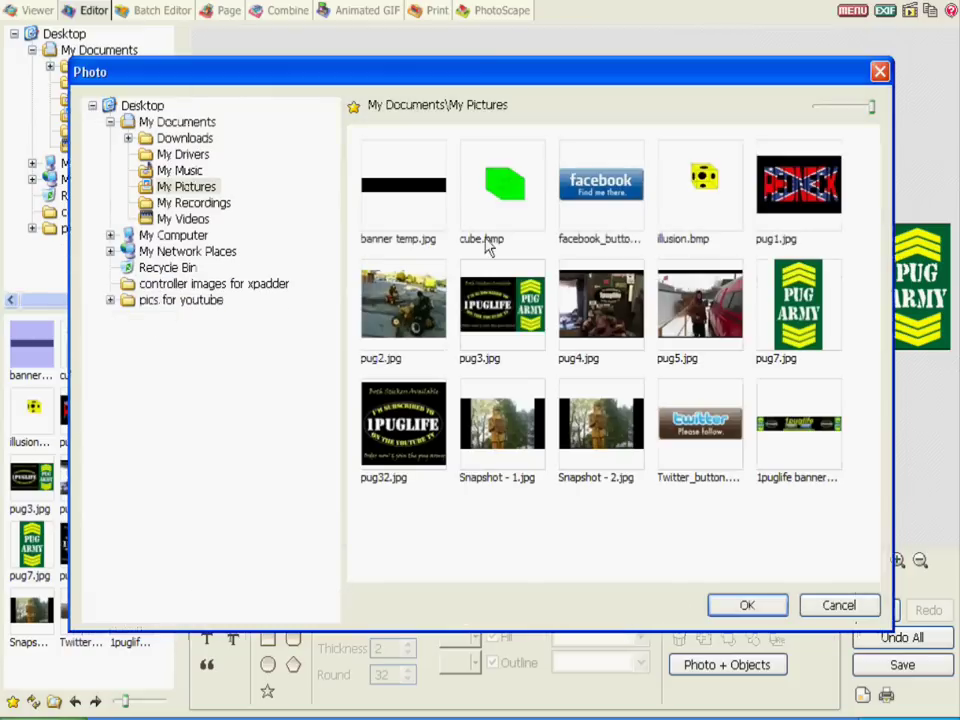
pyautogui.click(608, 192)
pyautogui.click(746, 605)
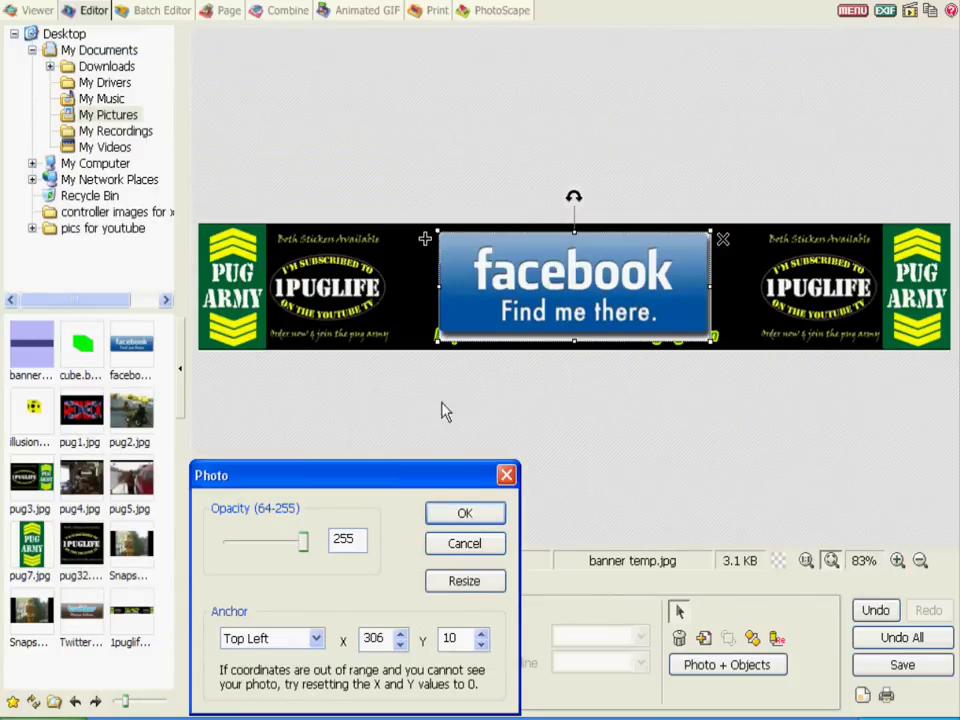
pyautogui.click(440, 512)
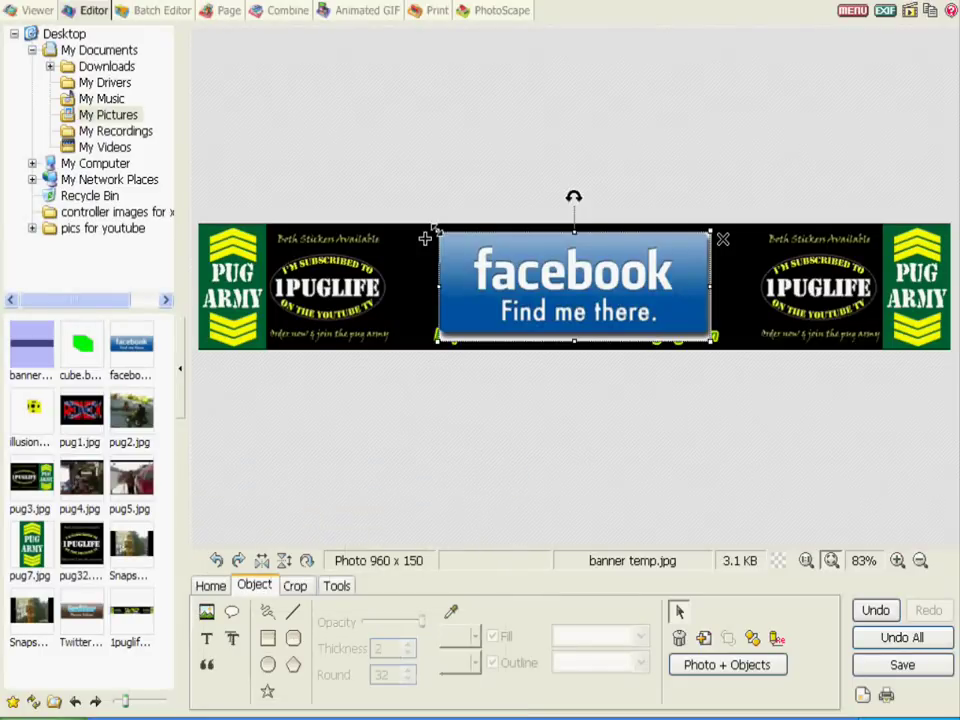
pyautogui.moveTo(425, 238); pyautogui.dragTo(590, 302)
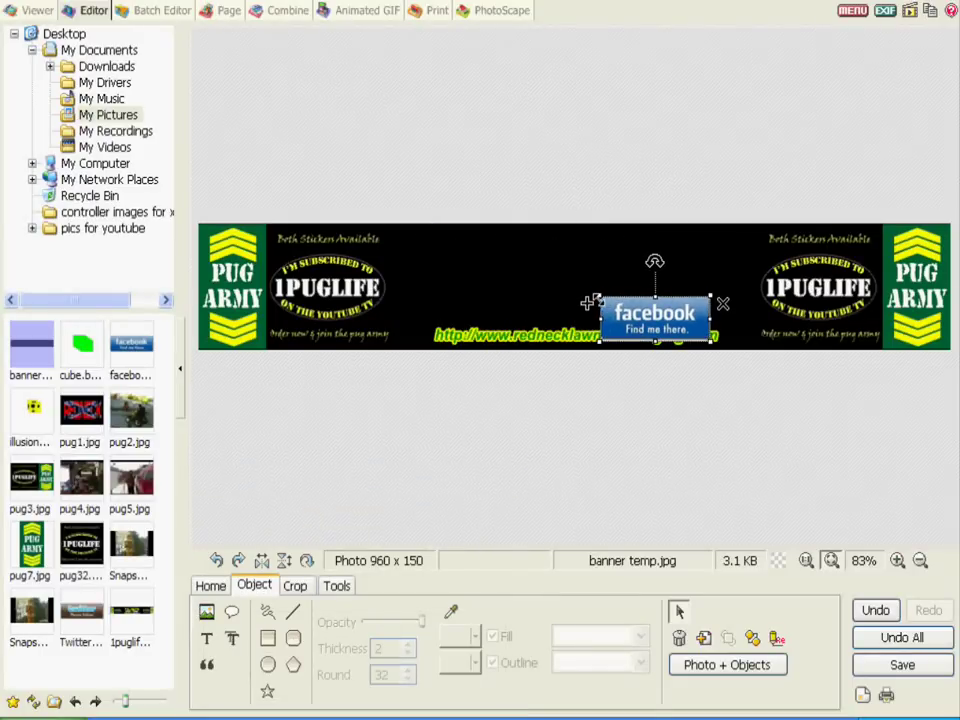
pyautogui.moveTo(687, 340); pyautogui.dragTo(697, 315)
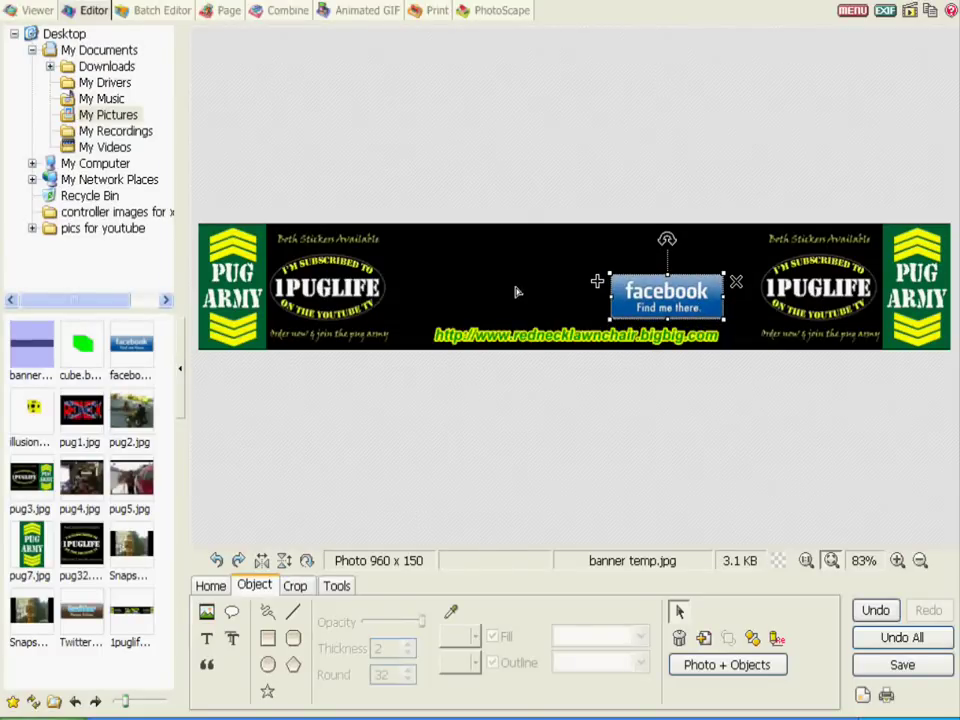
pyautogui.click(521, 305)
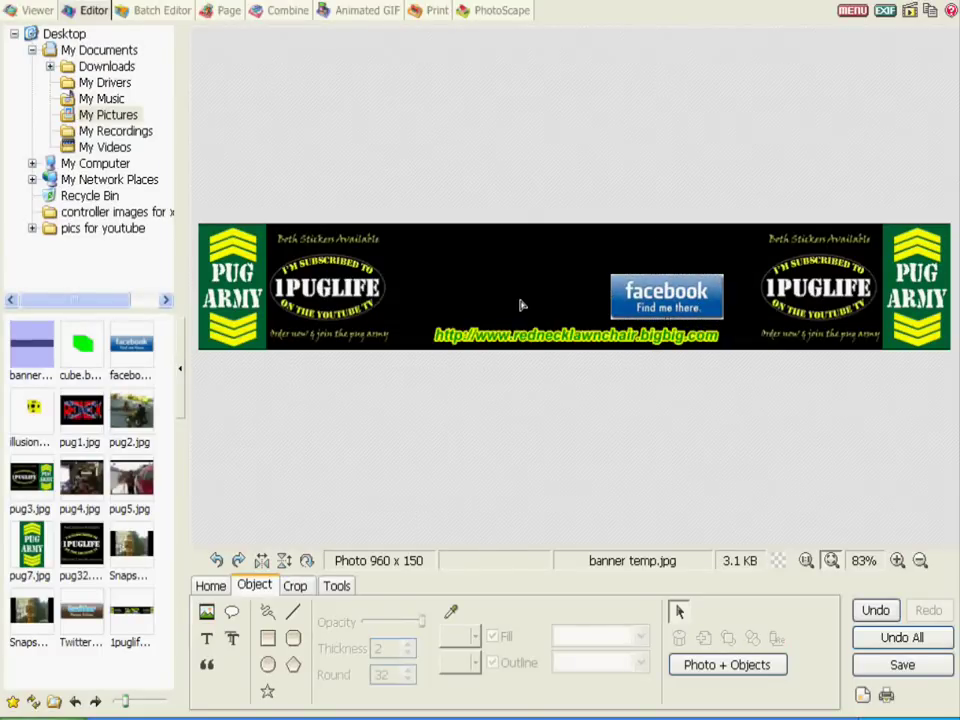
# Insert Twitter_button 'Please follow.', shrink it, and place it left of the Facebook button.
pyautogui.click(208, 614)
pyautogui.click(253, 309)
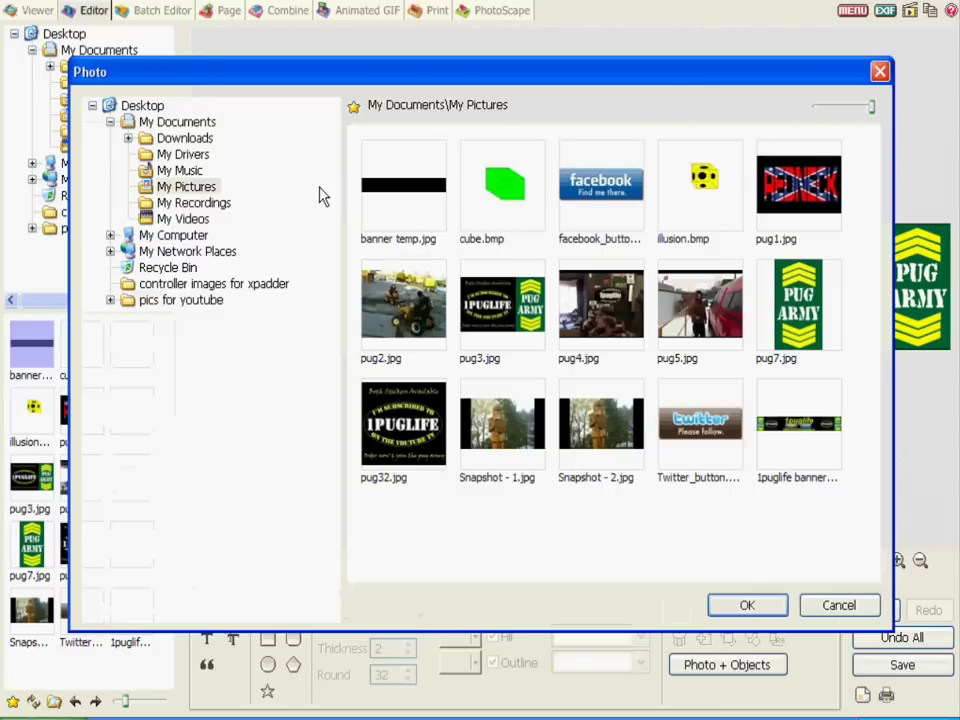
pyautogui.click(694, 442)
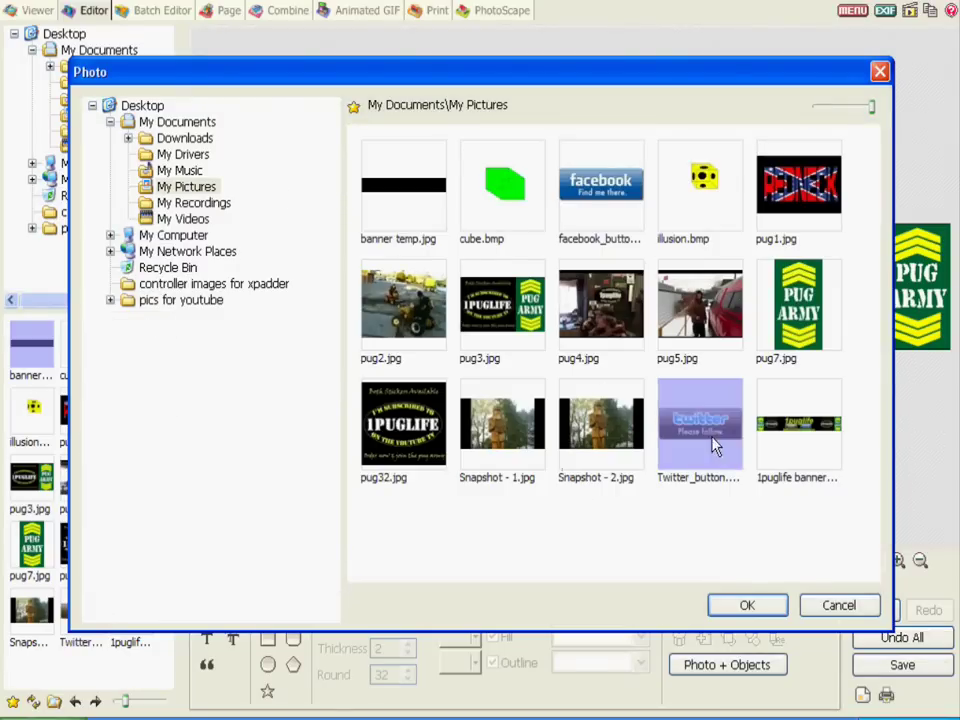
pyautogui.click(752, 608)
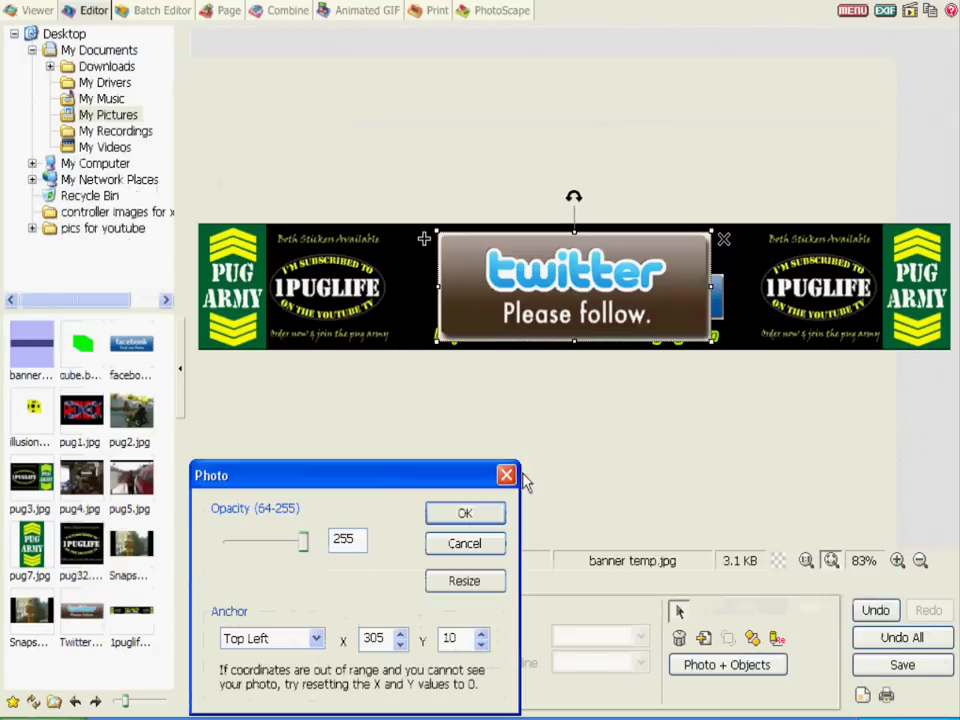
pyautogui.click(466, 512)
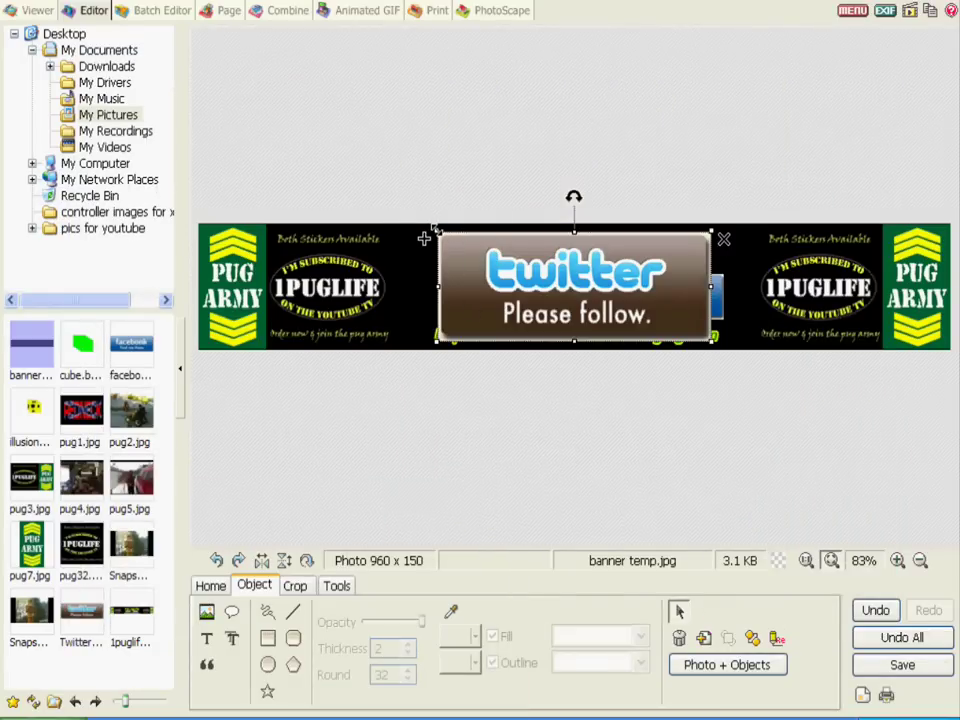
pyautogui.moveTo(434, 228); pyautogui.dragTo(598, 293)
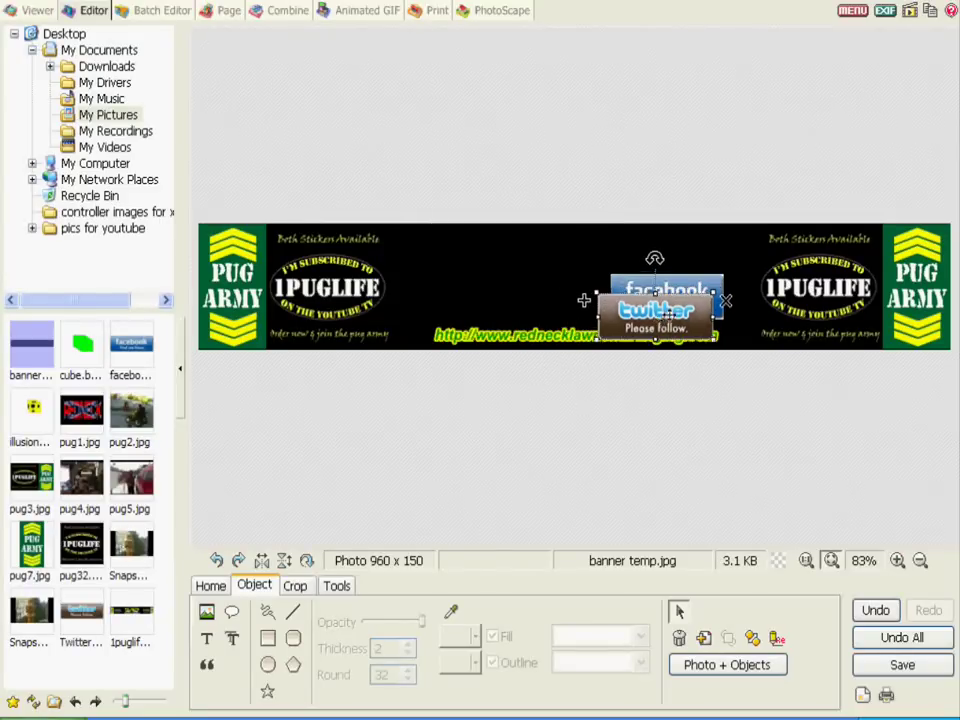
pyautogui.moveTo(668, 313); pyautogui.dragTo(491, 299)
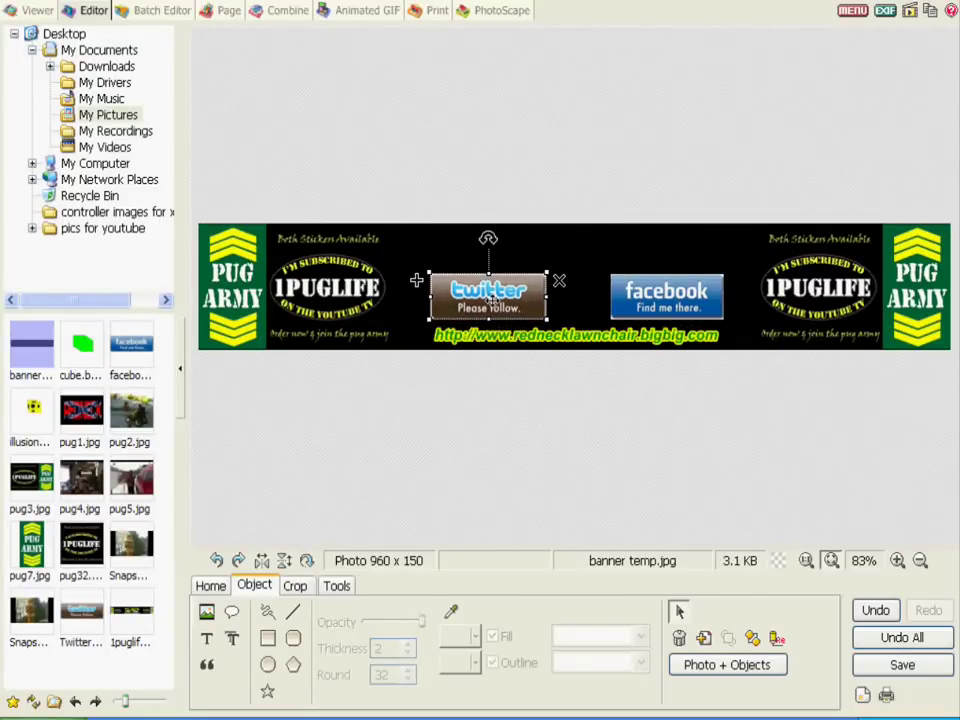
pyautogui.click(549, 418)
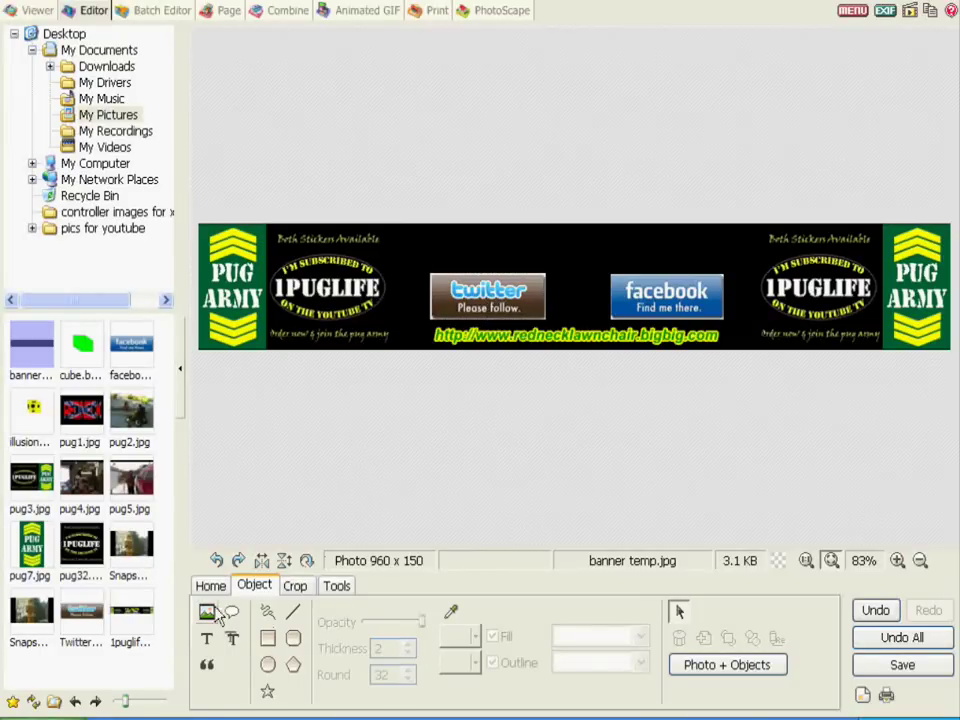
# Raise the yellow 1puglife title across the banner centre and move the Twitter button beneath it.
pyautogui.click(206, 638)
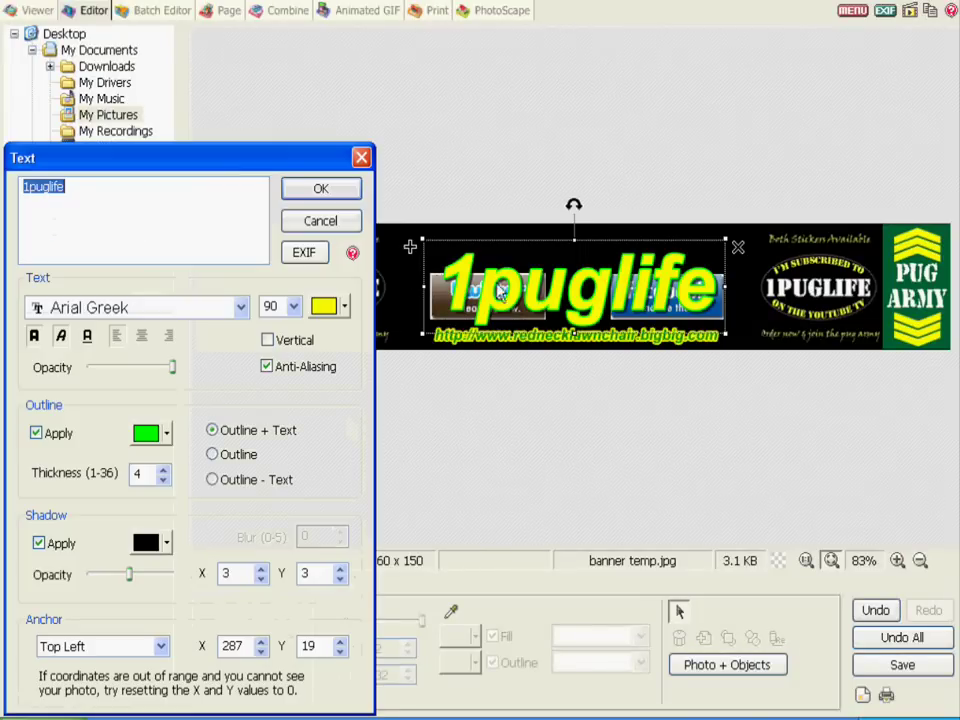
pyautogui.click(320, 190)
pyautogui.moveTo(588, 288); pyautogui.dragTo(593, 261)
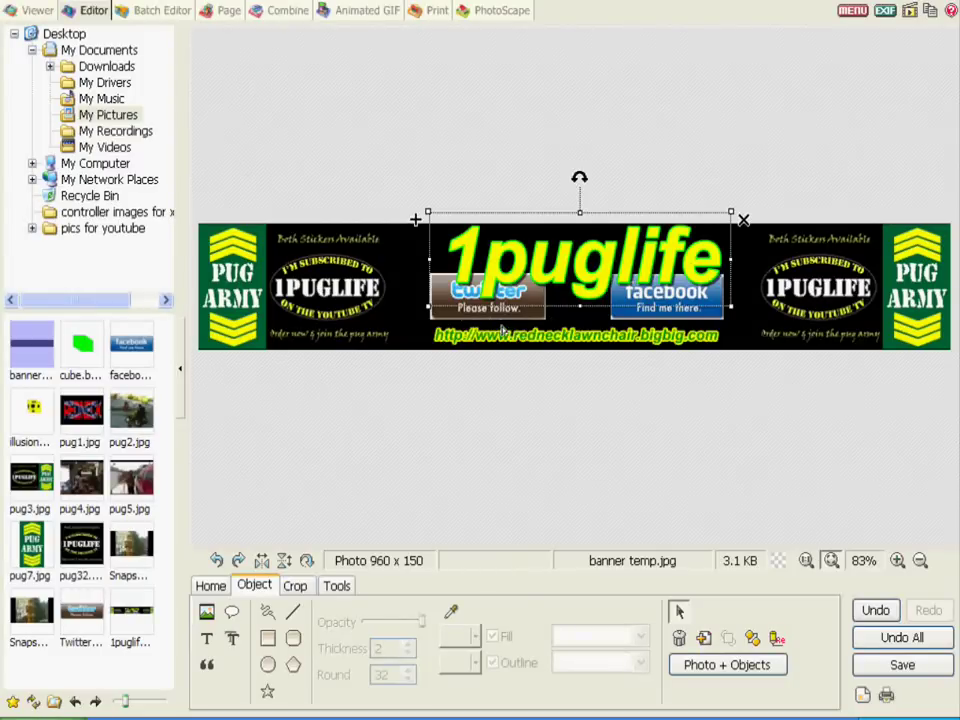
pyautogui.moveTo(503, 315); pyautogui.dragTo(544, 328)
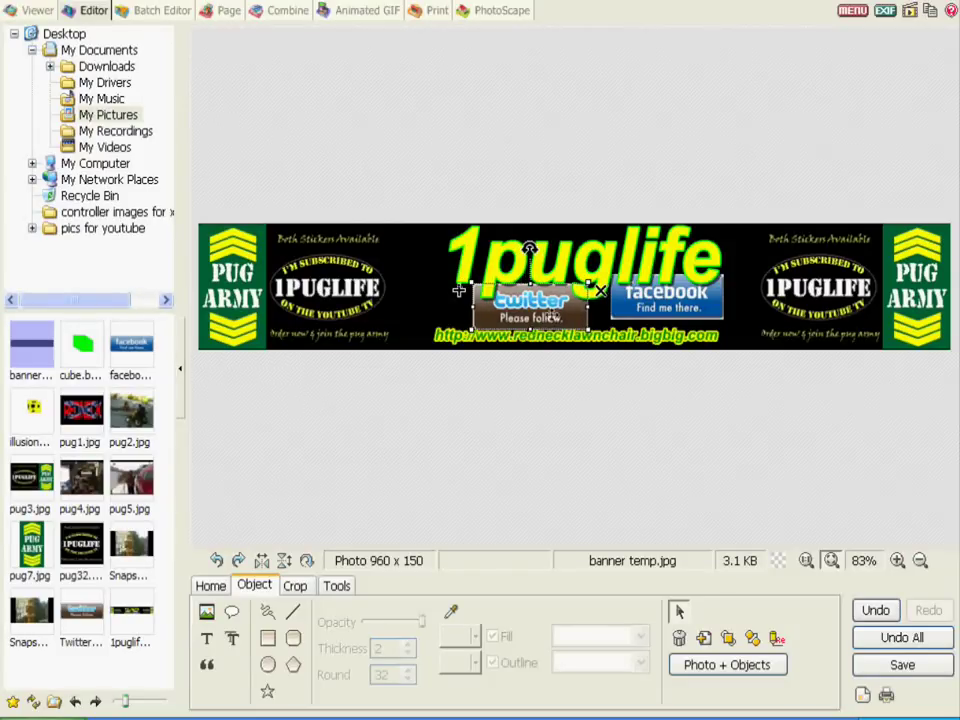
pyautogui.click(487, 232)
pyautogui.moveTo(636, 317); pyautogui.dragTo(666, 307)
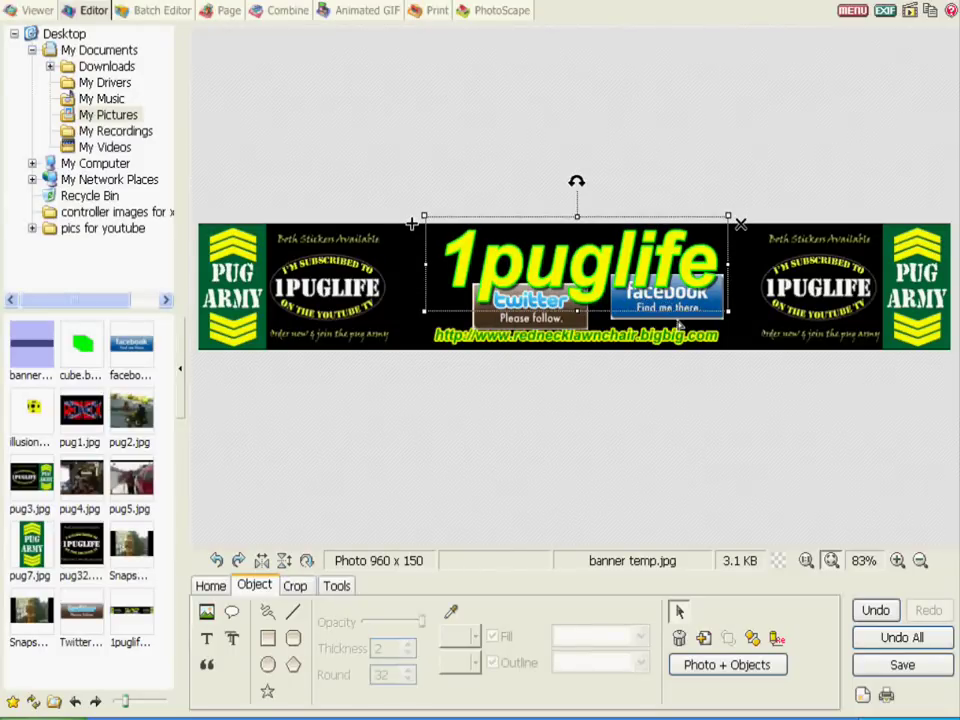
# Line up the Facebook and Twitter buttons side by side under the title.
pyautogui.click(673, 311)
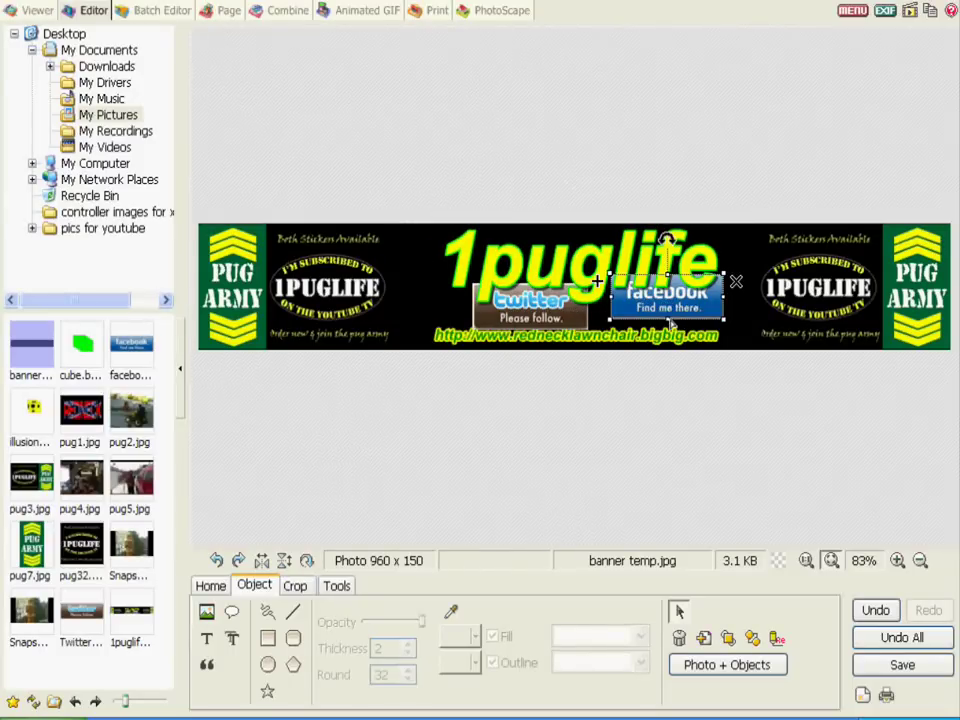
pyautogui.moveTo(673, 311); pyautogui.dragTo(652, 316)
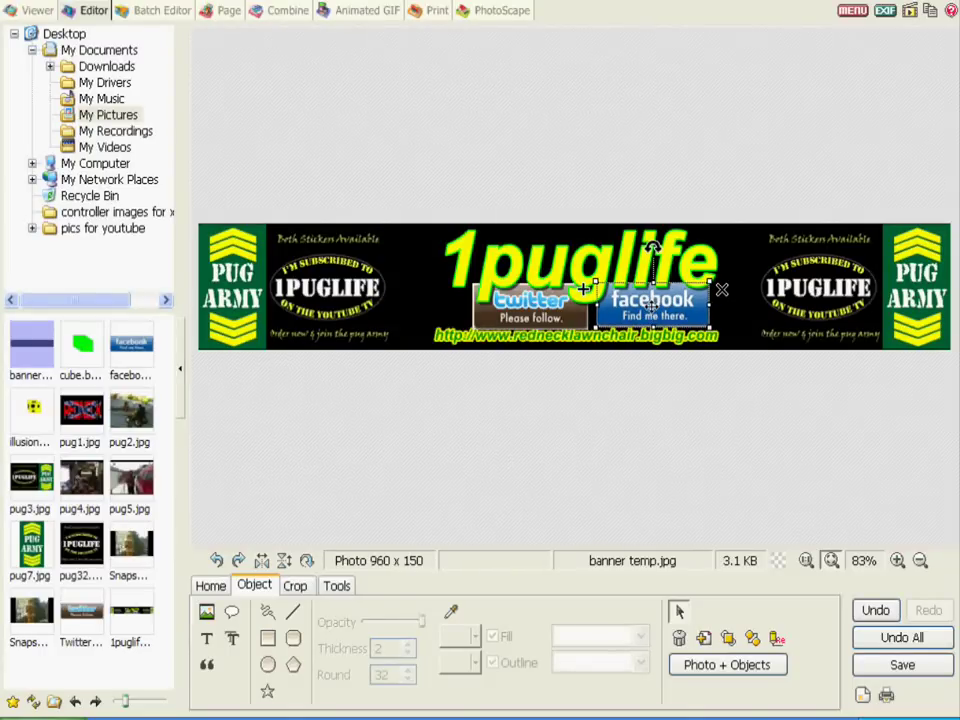
pyautogui.moveTo(650, 307); pyautogui.dragTo(650, 308)
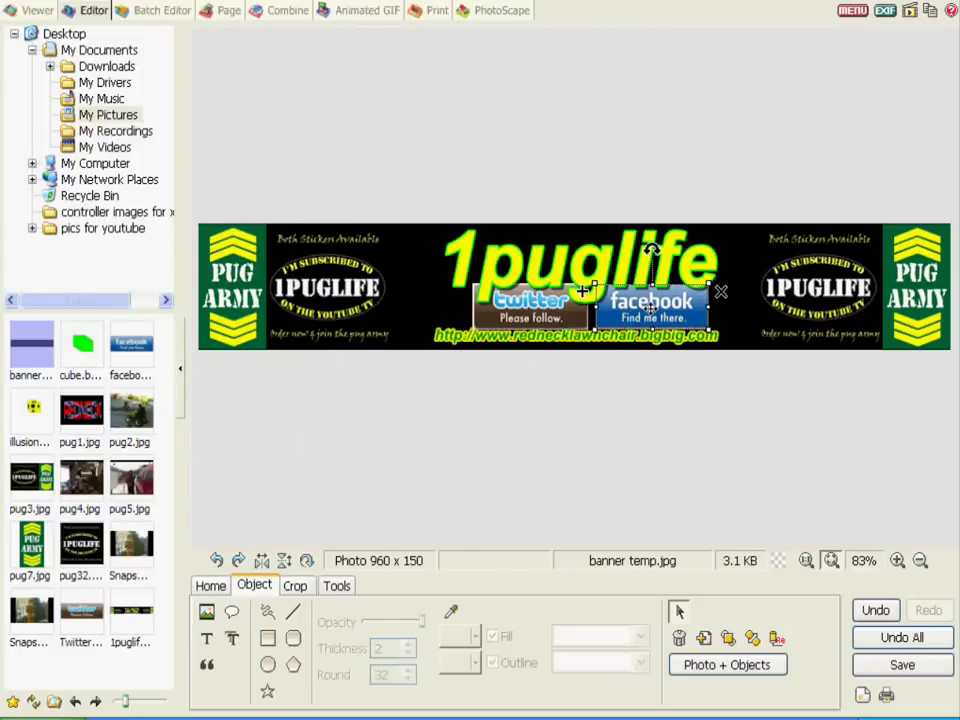
pyautogui.click(430, 232)
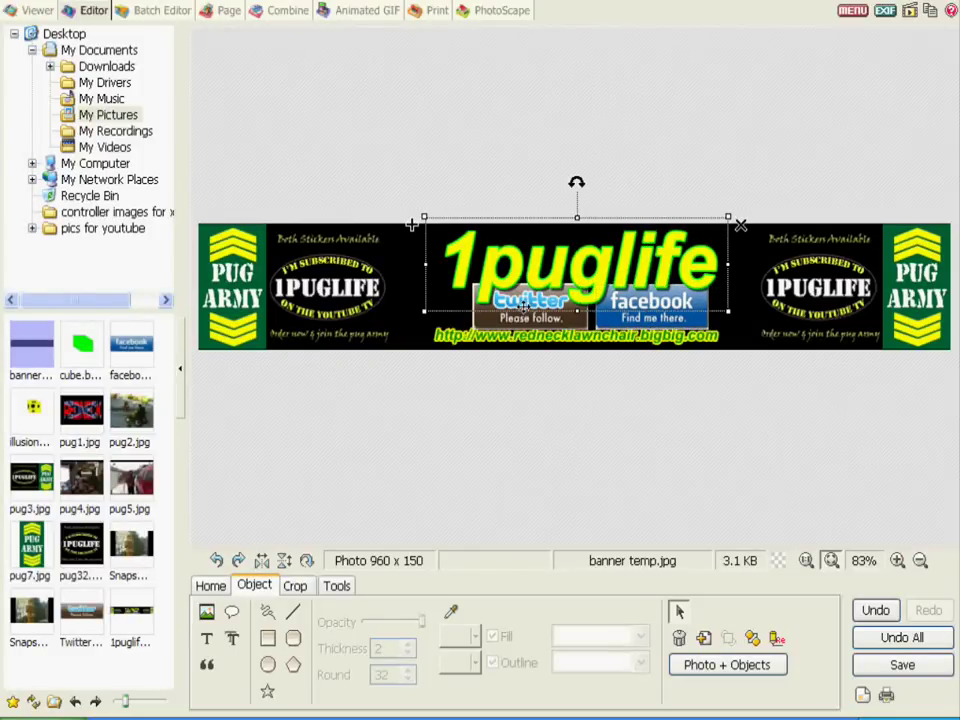
pyautogui.doubleClick(528, 322)
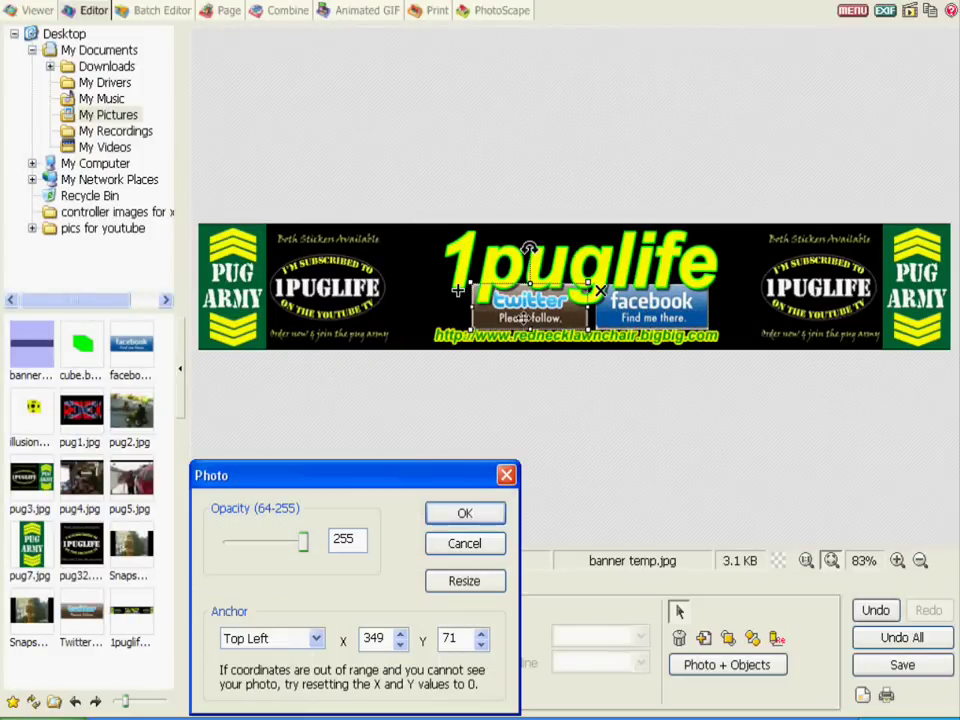
pyautogui.click(484, 545)
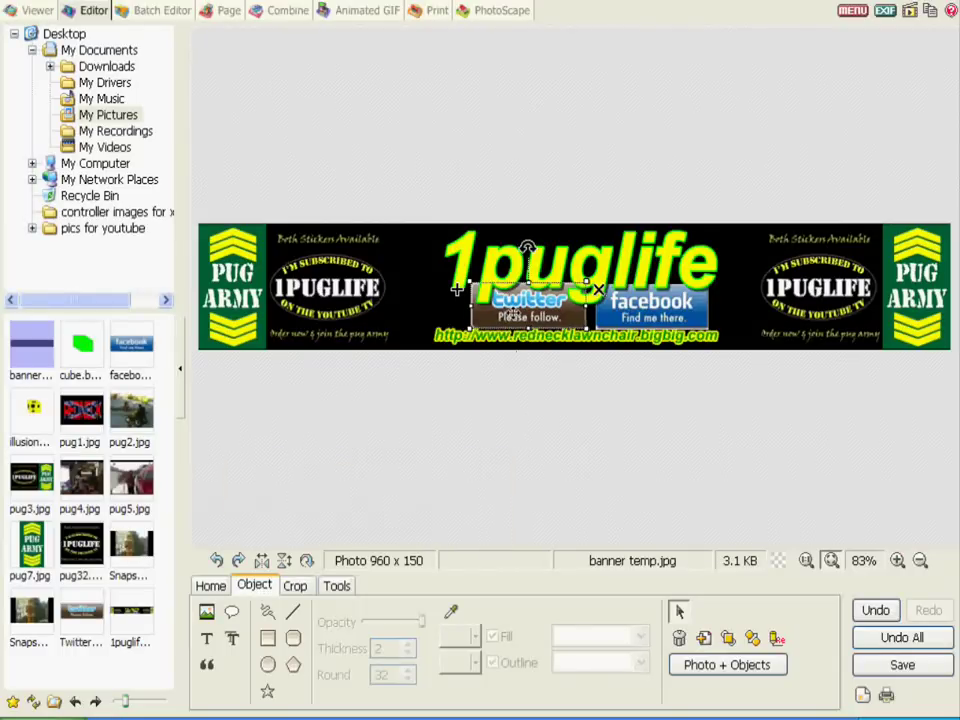
pyautogui.moveTo(512, 314); pyautogui.dragTo(511, 315)
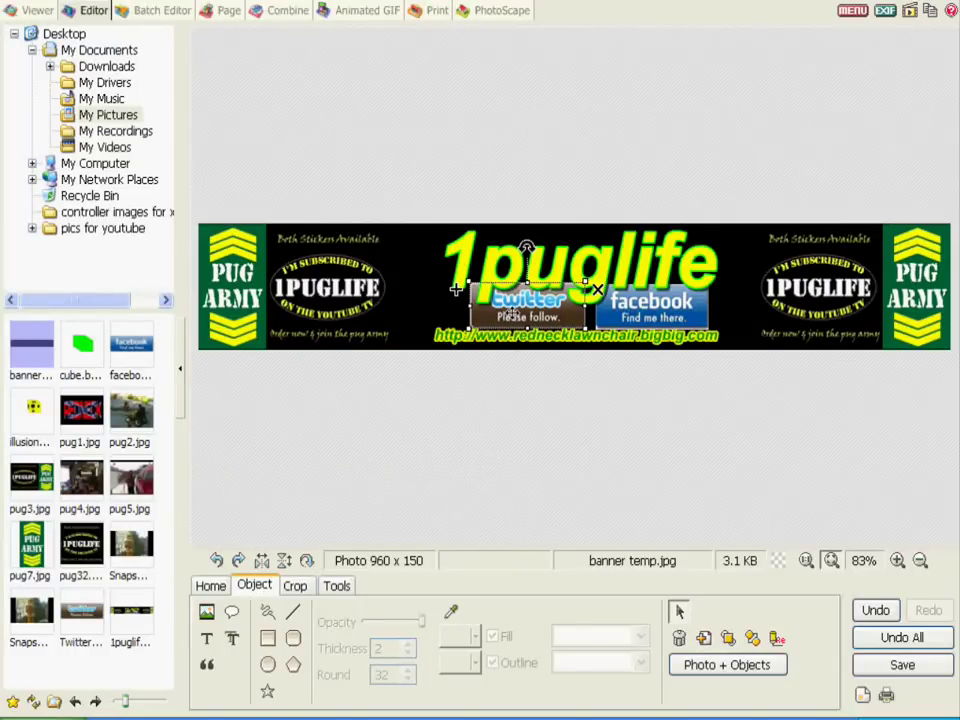
pyautogui.click(524, 484)
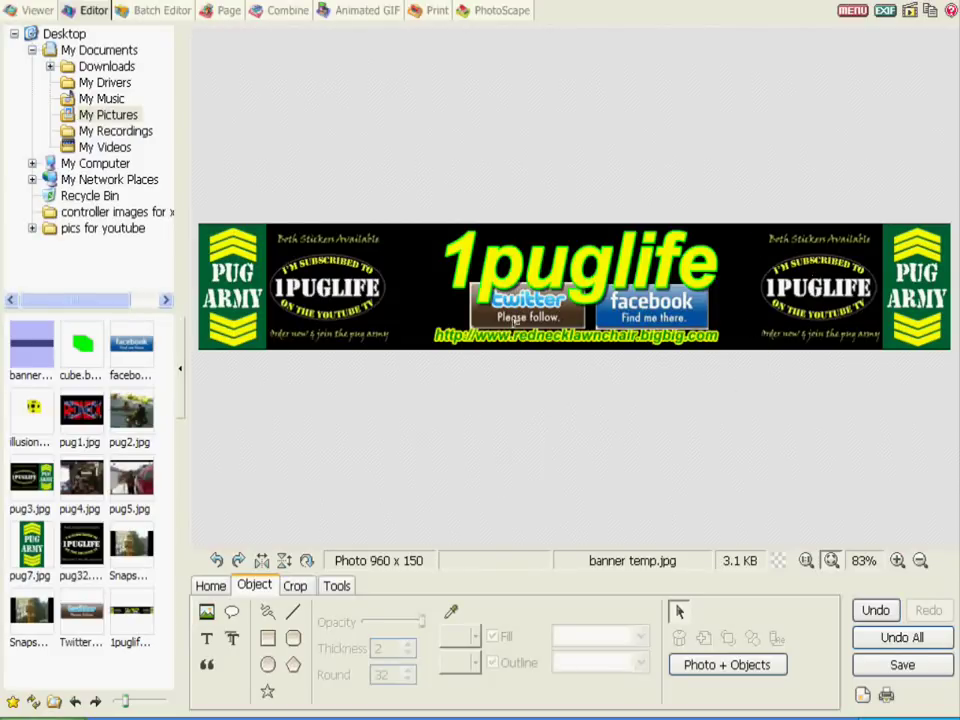
# Lower the yellow URL text a few pixels along the banner's bottom edge.
pyautogui.doubleClick(592, 340)
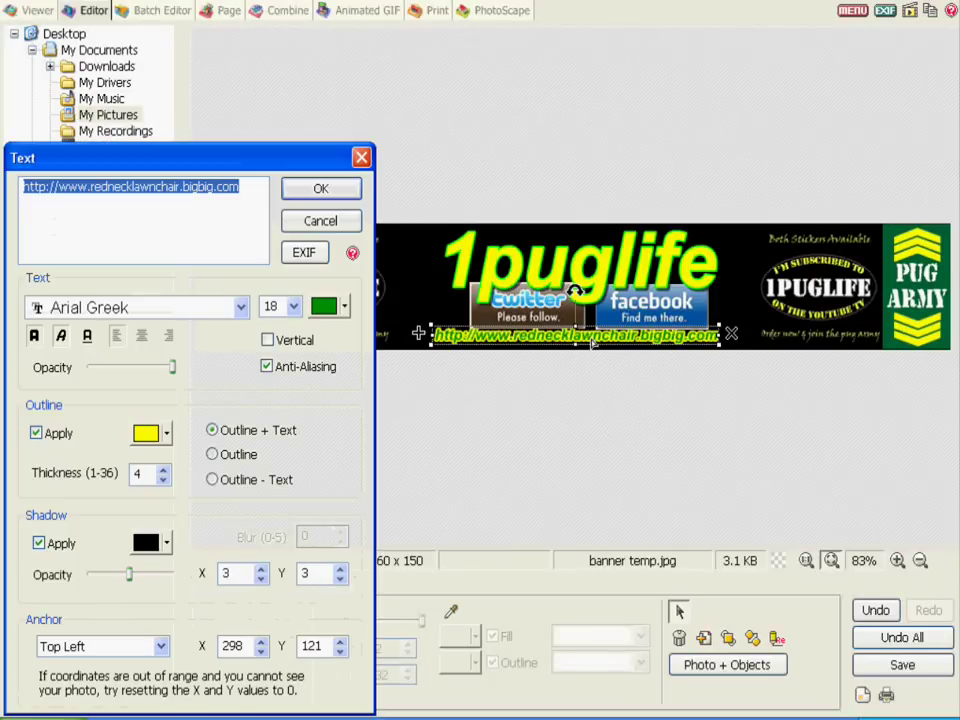
pyautogui.click(316, 222)
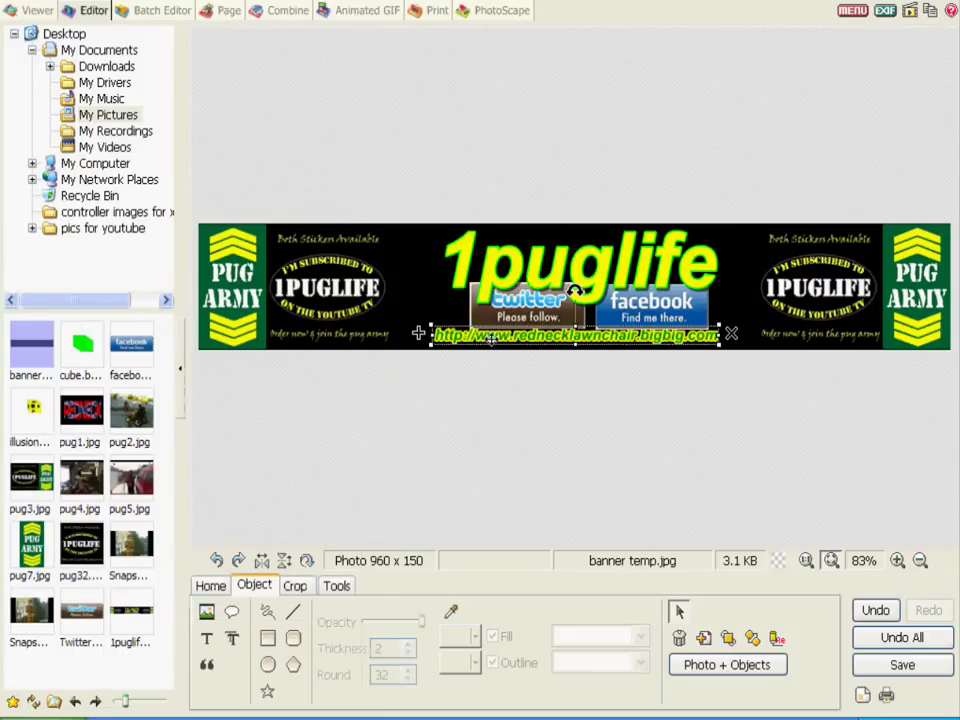
pyautogui.moveTo(491, 338); pyautogui.dragTo(491, 342)
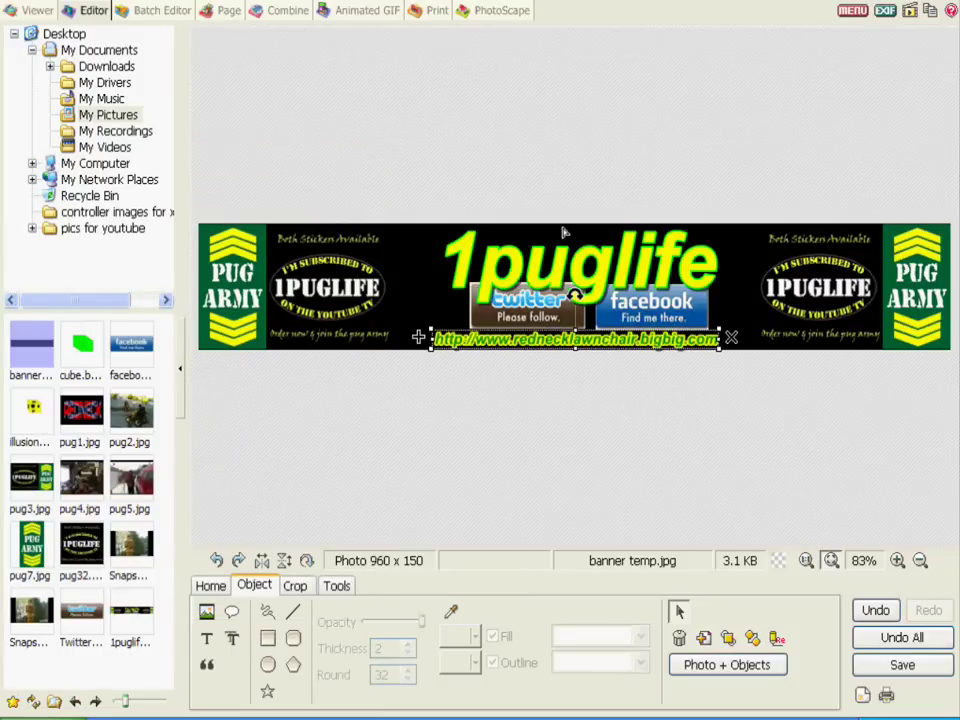
pyautogui.click(533, 406)
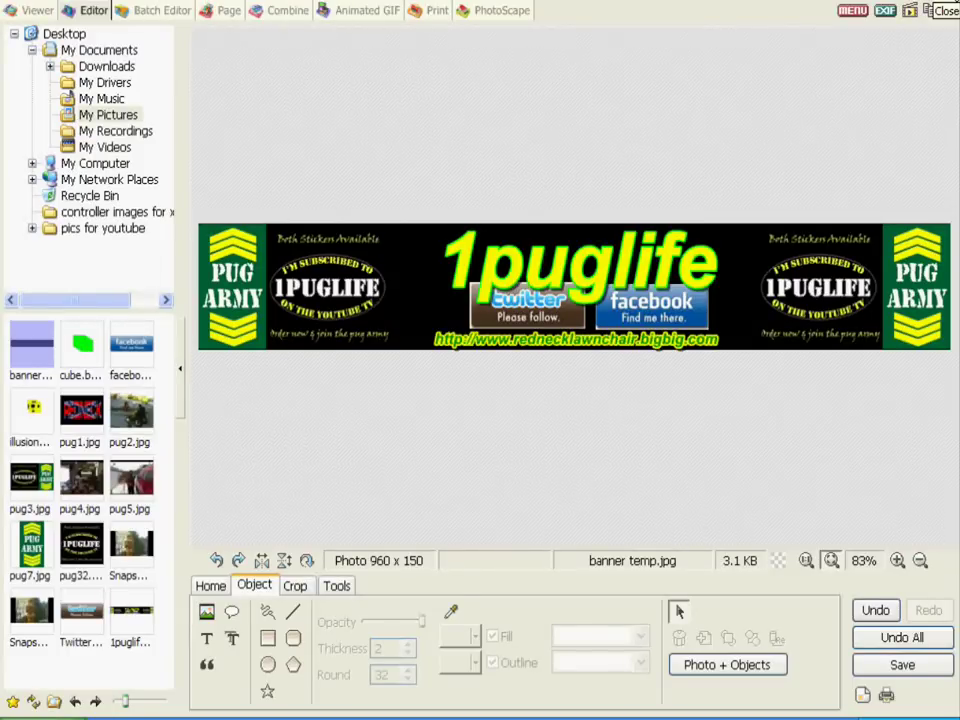
# Cancel closing the unsaved banner and check the URL text and right-hand 1PUGLIFE sticker placement.
pyautogui.click(950, 10)
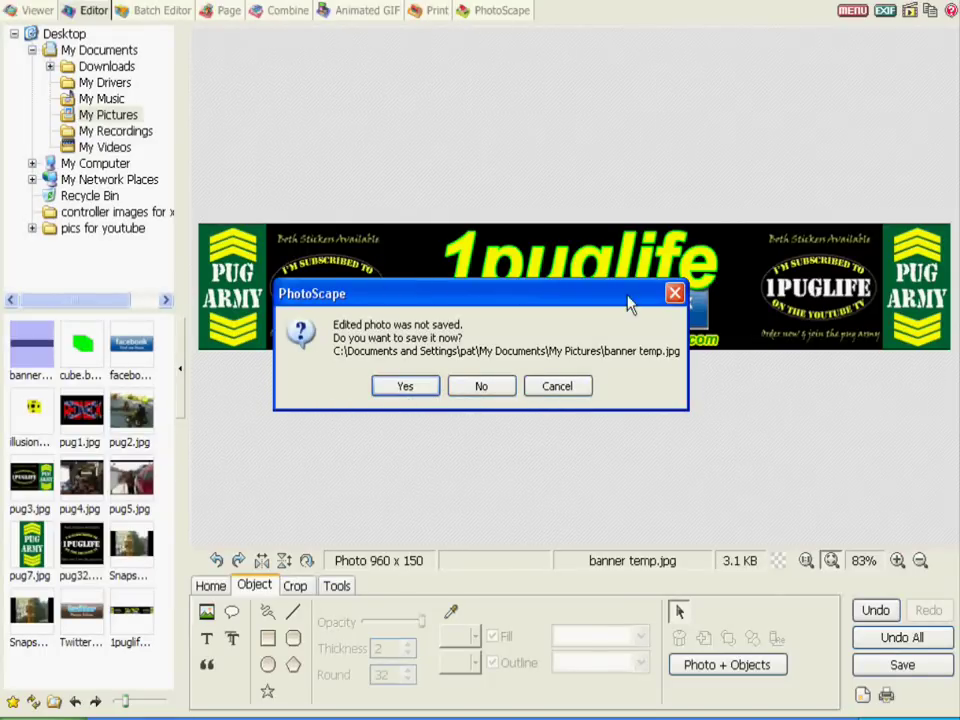
pyautogui.click(561, 392)
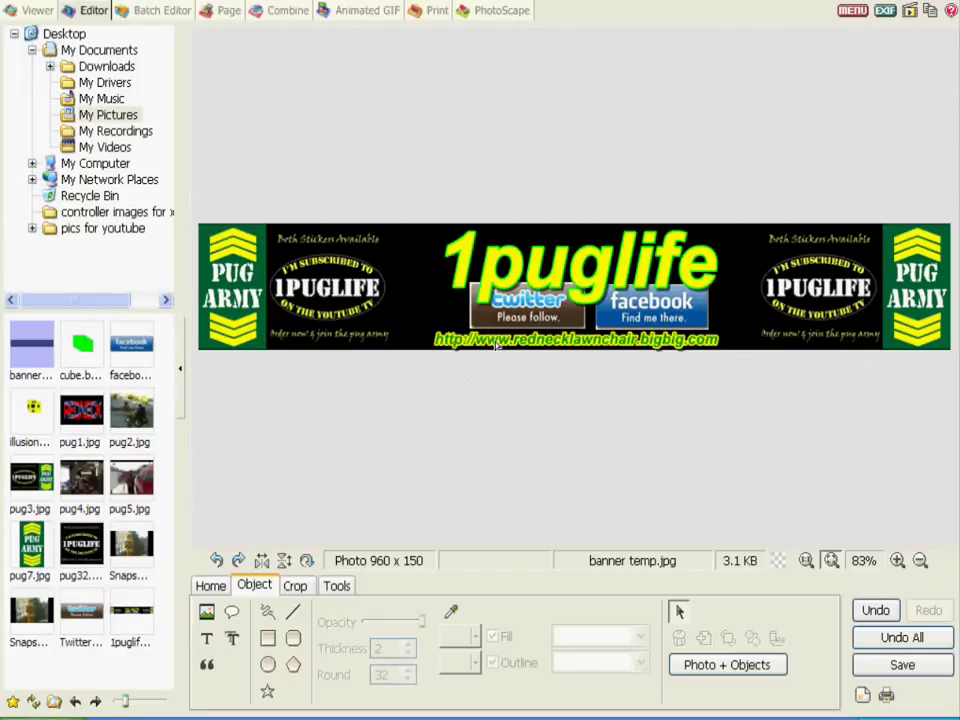
pyautogui.click(455, 340)
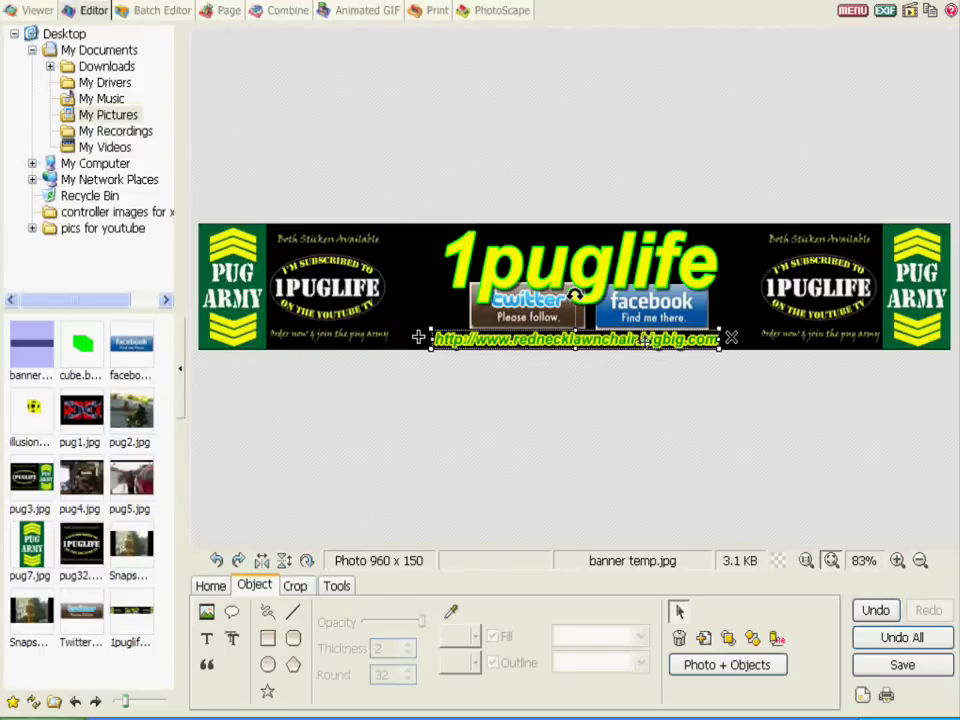
pyautogui.click(624, 406)
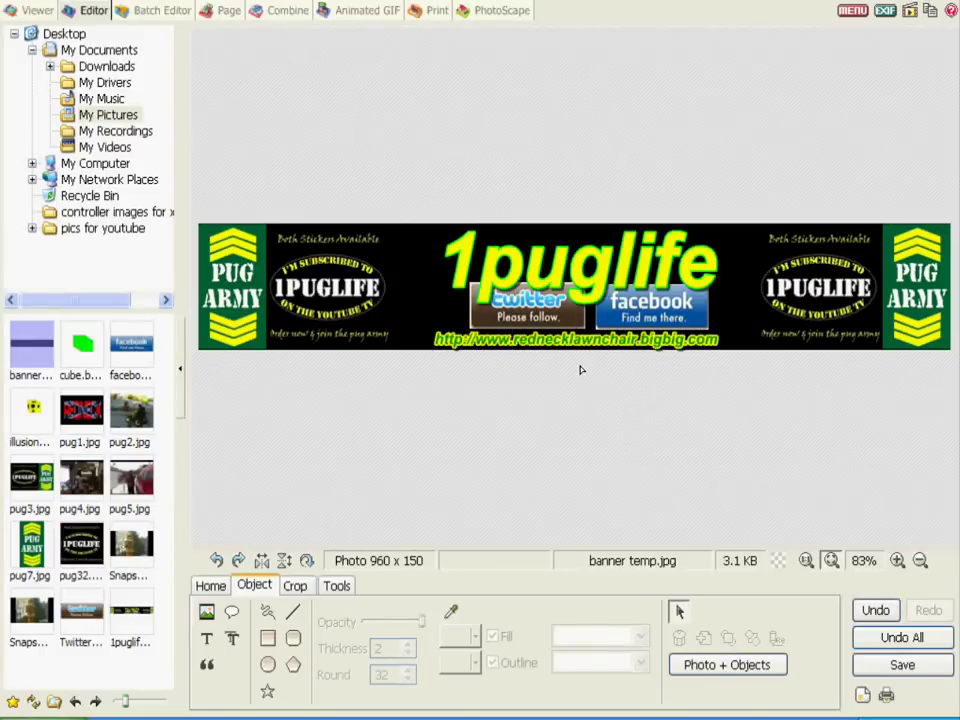
pyautogui.click(866, 266)
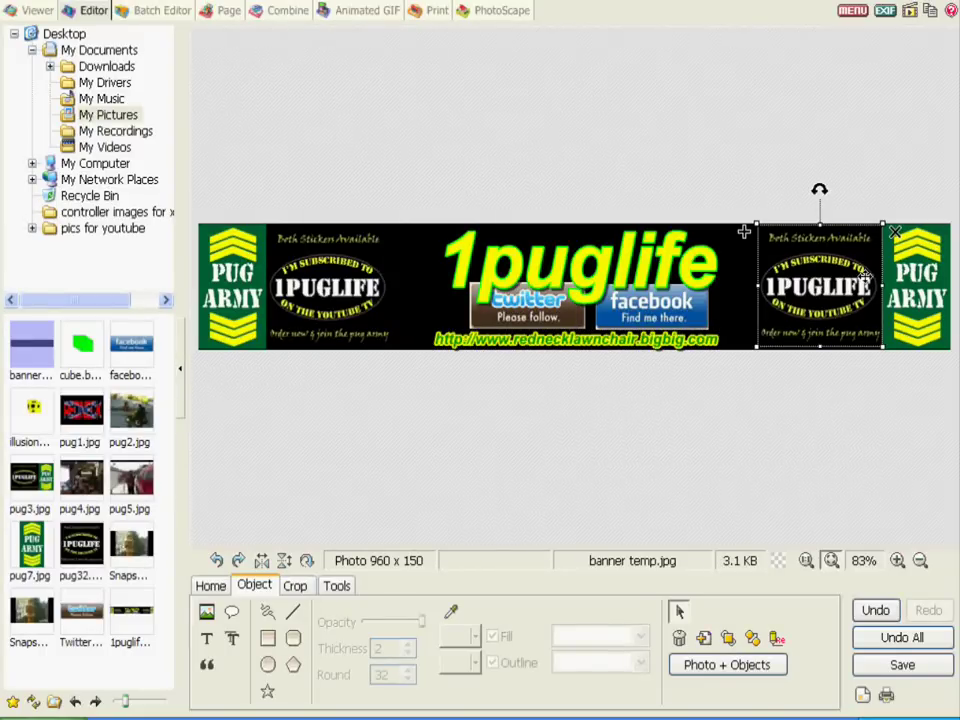
pyautogui.click(770, 473)
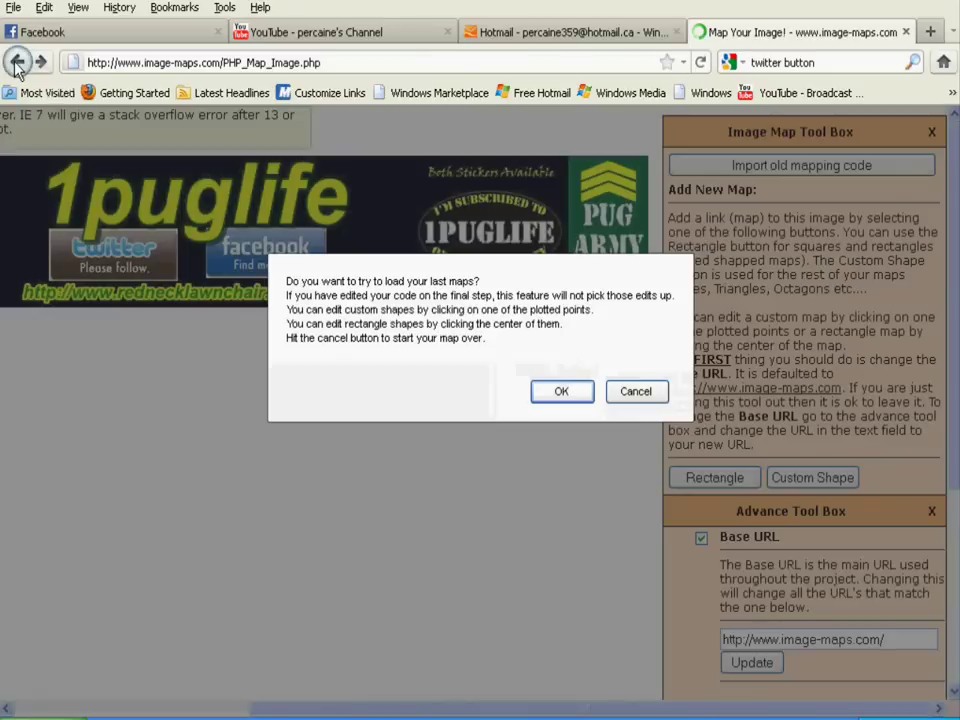
# Return to the image-maps.com home page and upload the '1puglife banner' image for mapping.
pyautogui.click(17, 64)
pyautogui.click(17, 64)
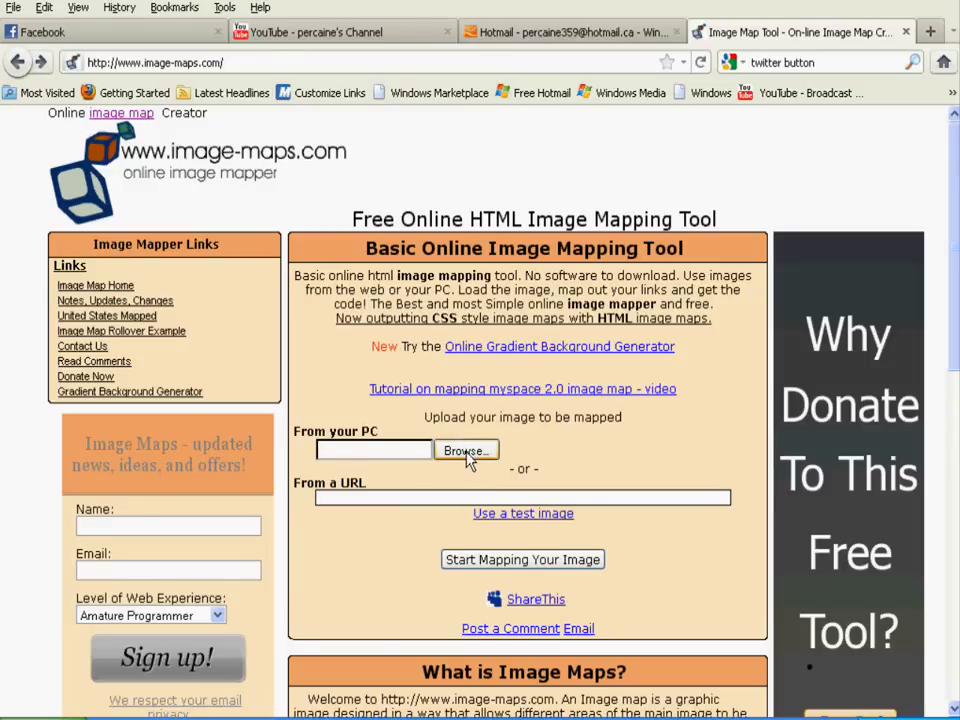
pyautogui.click(460, 451)
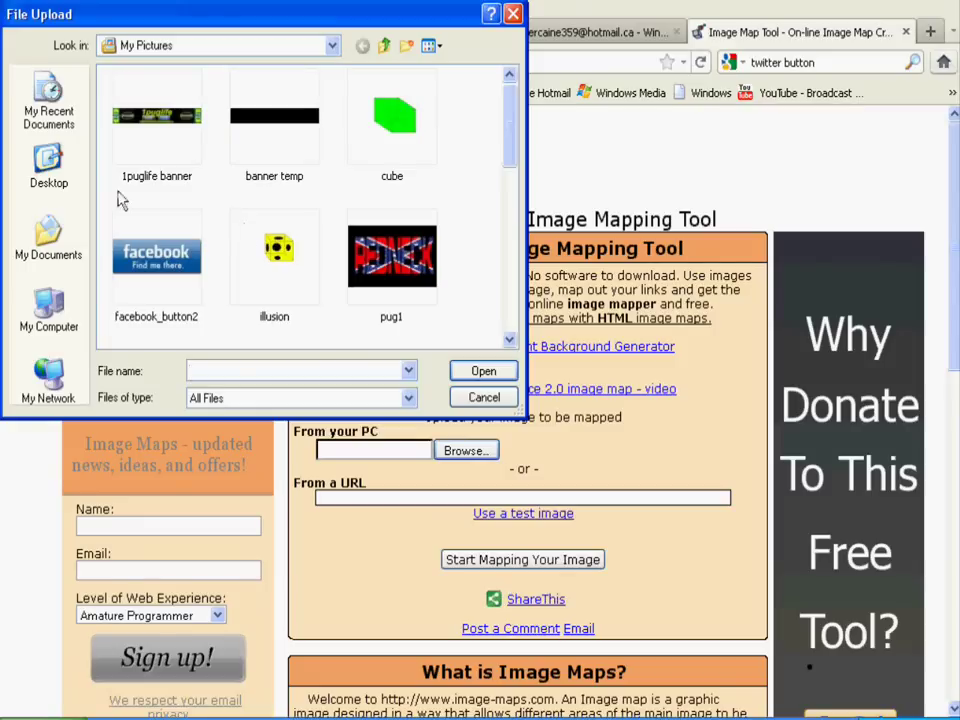
pyautogui.click(130, 100)
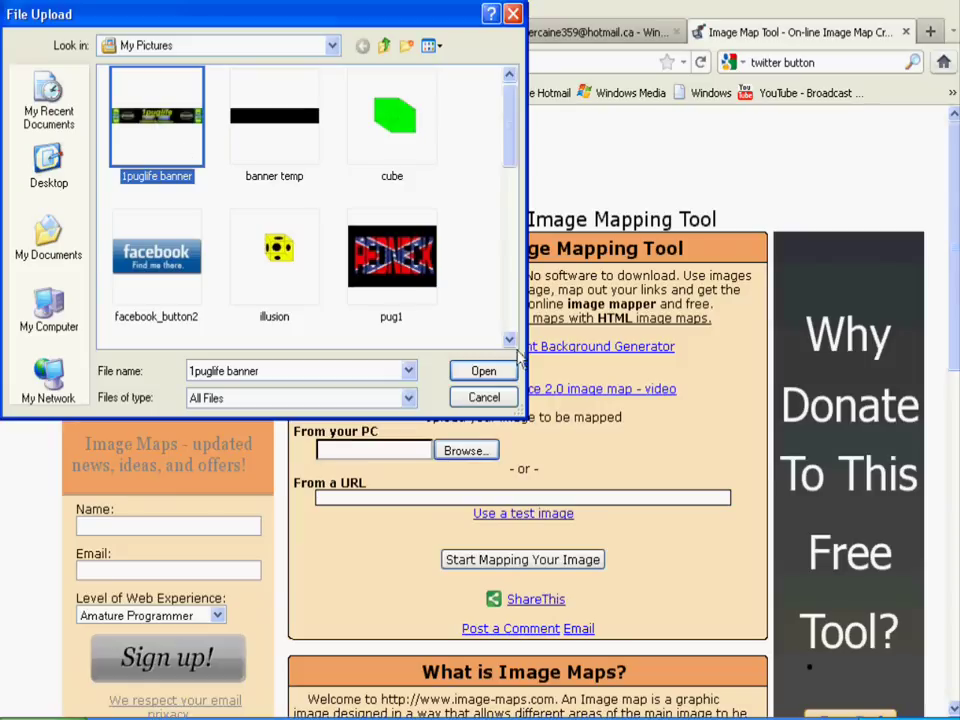
pyautogui.click(480, 377)
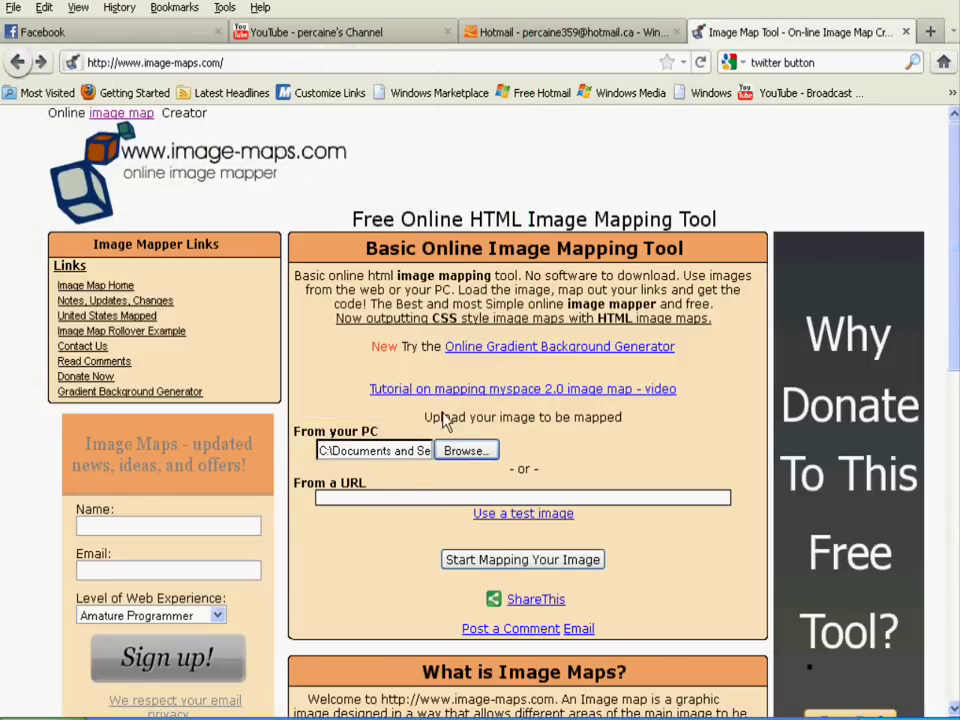
pyautogui.click(522, 561)
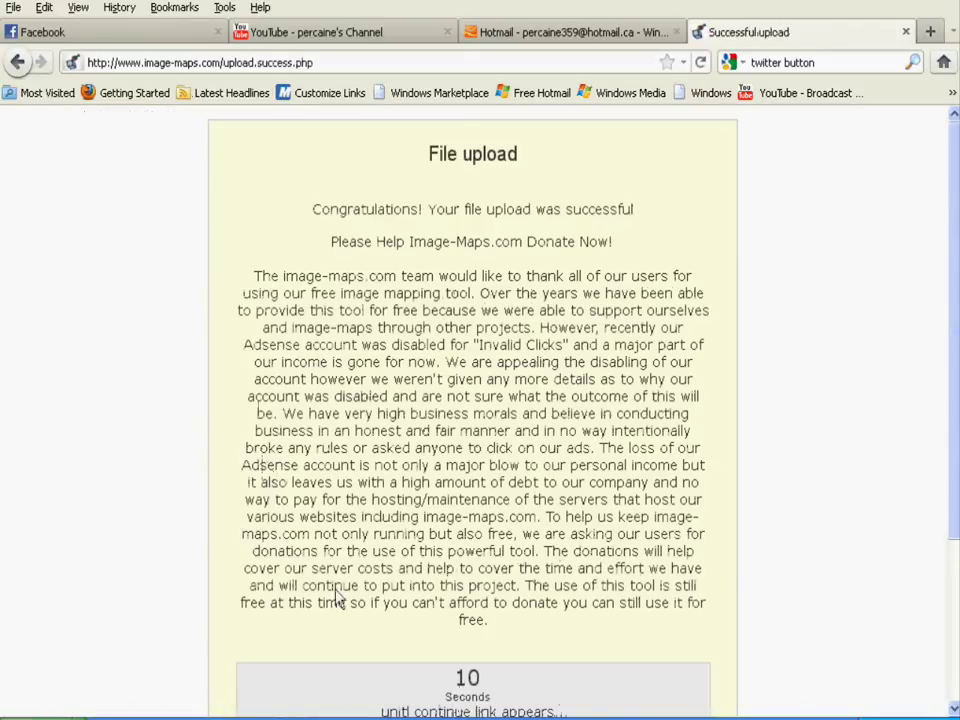
# Continue past the upload countdown to the Map Your Image editor.
pyautogui.scroll(-2, 349, 640)
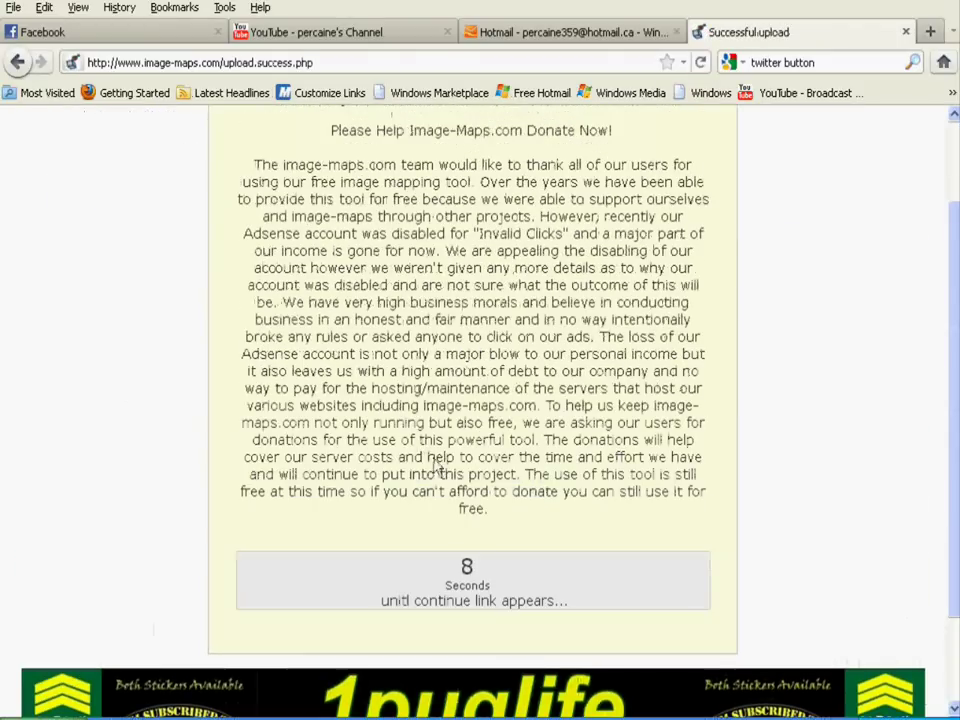
pyautogui.scroll(-2, 436, 466)
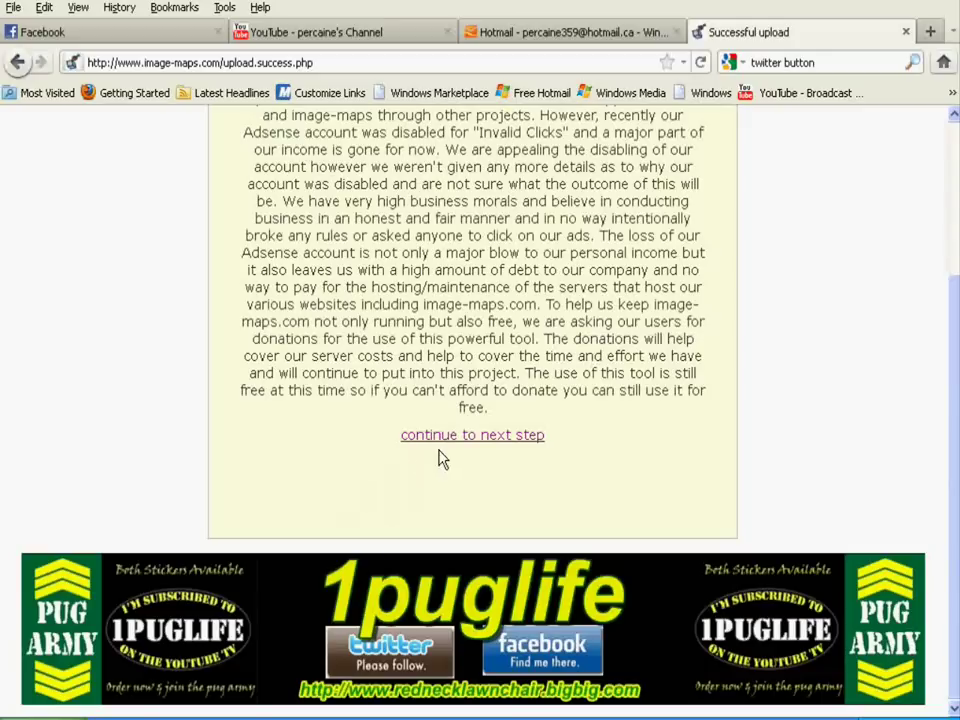
pyautogui.click(446, 437)
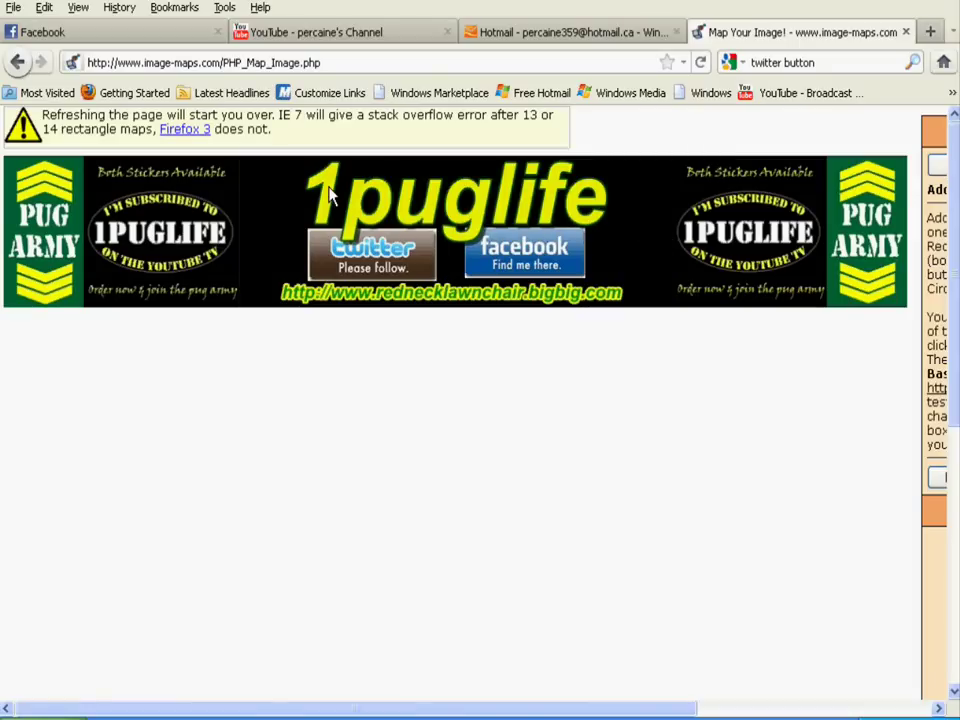
# Draw rectangular link areas over the twitter and facebook buttons on the banner.
pyautogui.moveTo(83, 706); pyautogui.dragTo(418, 681)
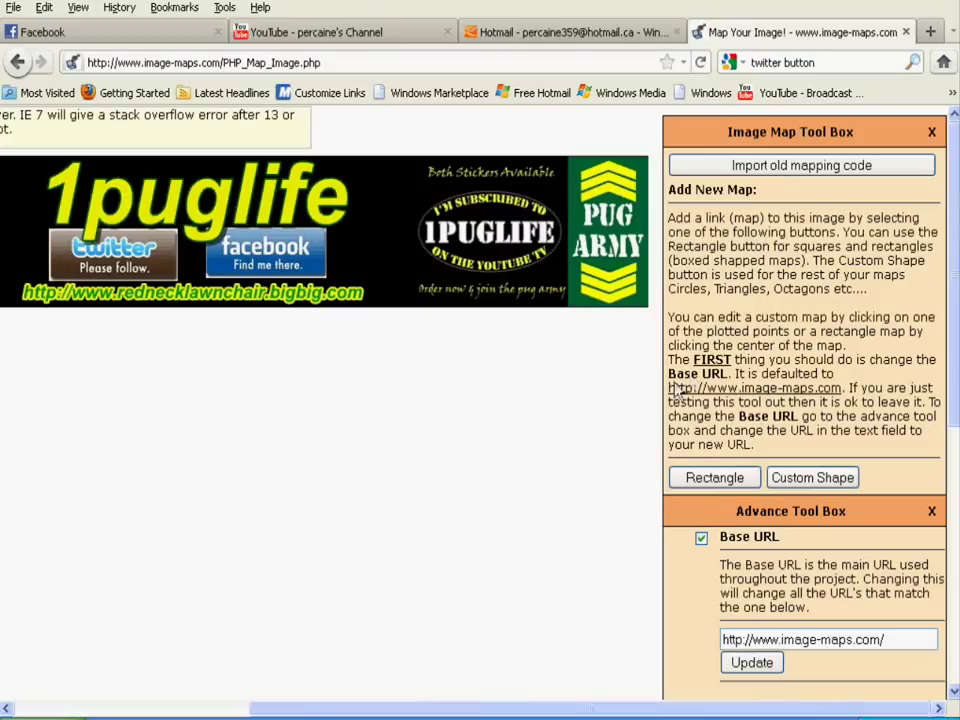
pyautogui.click(718, 479)
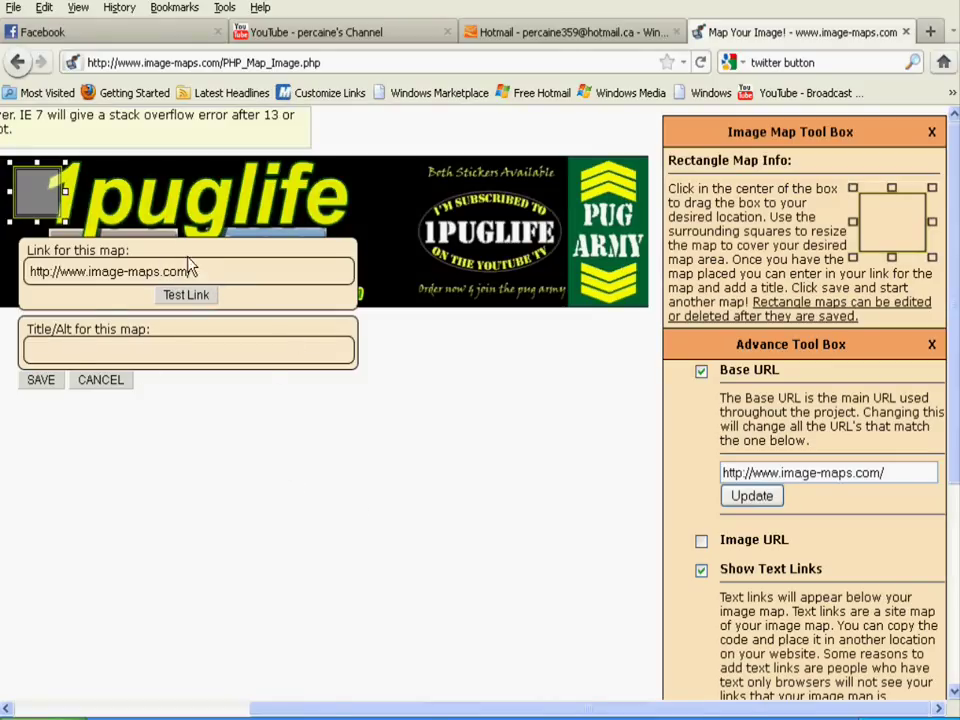
pyautogui.moveTo(50, 207); pyautogui.dragTo(44, 266)
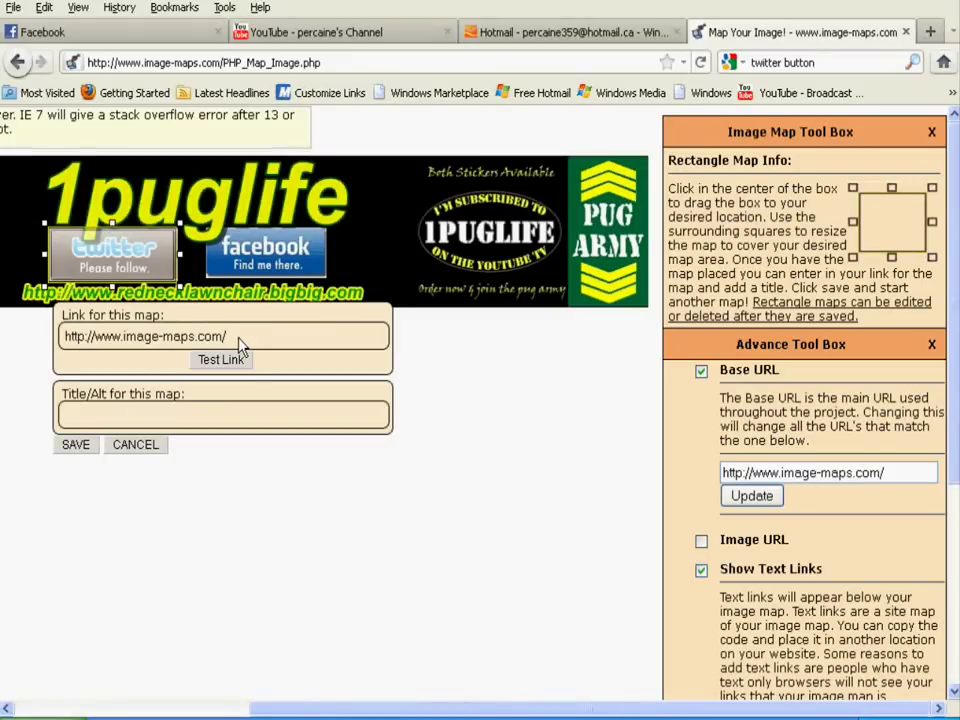
pyautogui.click(76, 445)
pyautogui.moveTo(113, 265); pyautogui.dragTo(261, 269)
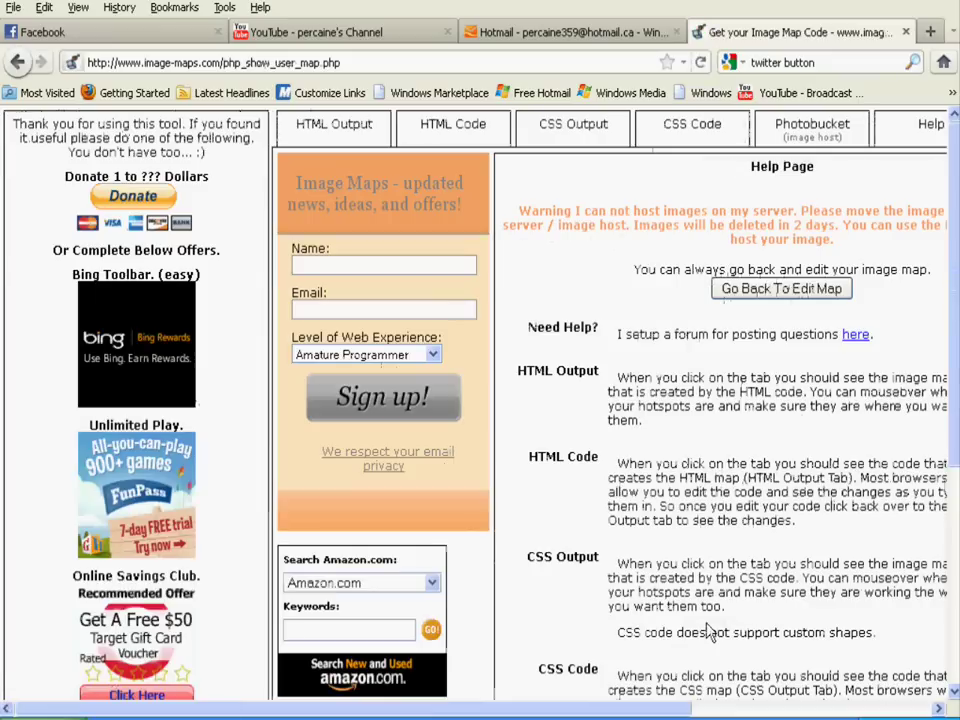
# Select and copy the banner's complete HTML image-map code from the HTML Code tab.
pyautogui.scroll(-3, 553, 461)
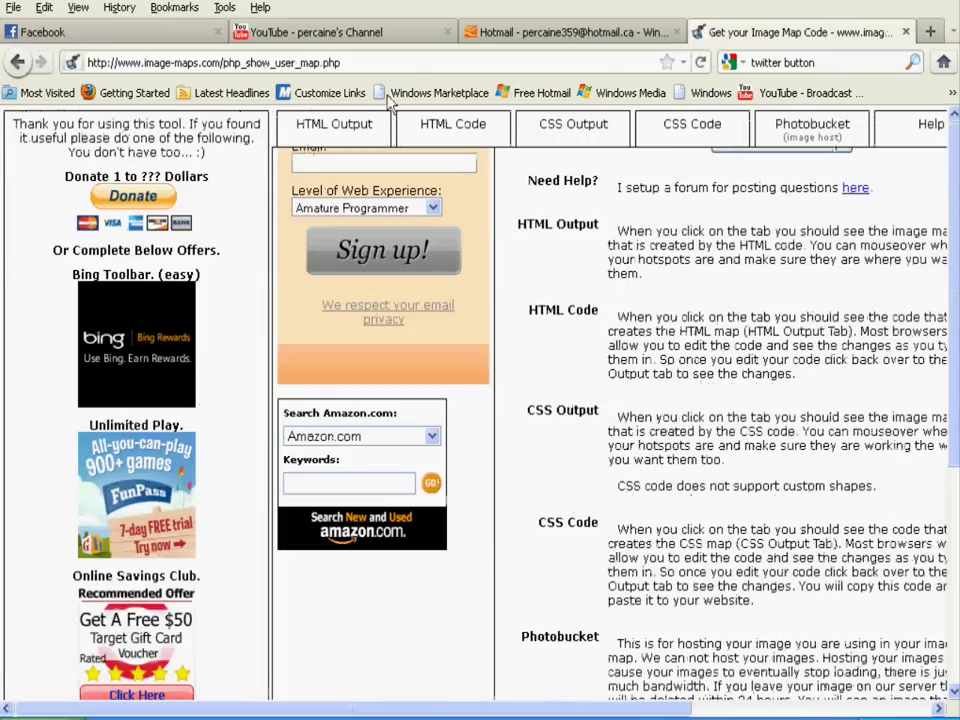
pyautogui.click(454, 130)
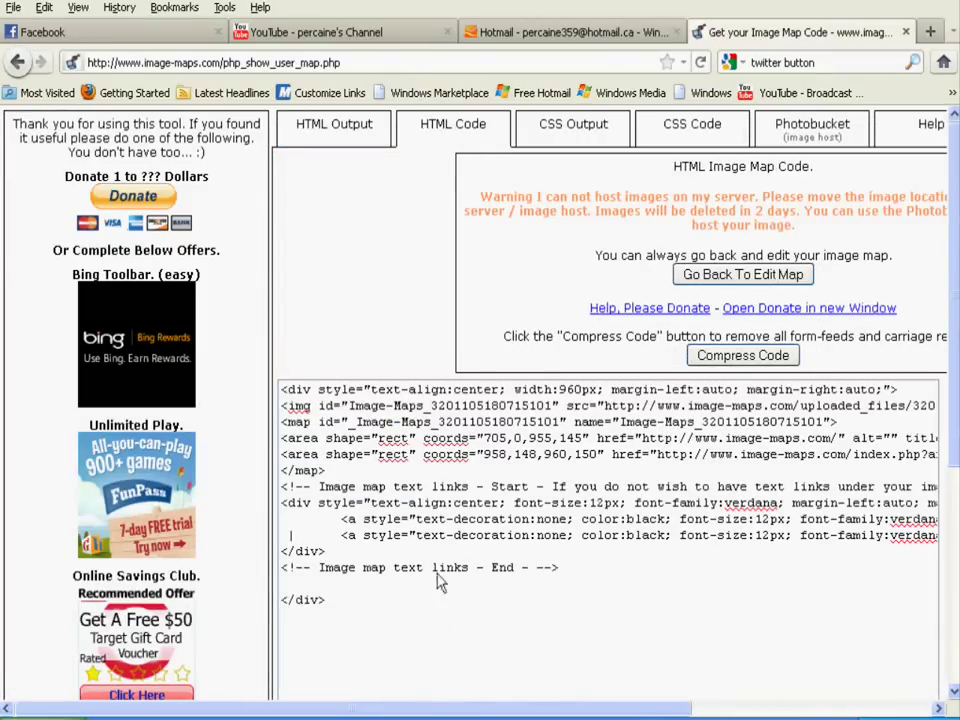
pyautogui.moveTo(729, 595); pyautogui.dragTo(294, 385)
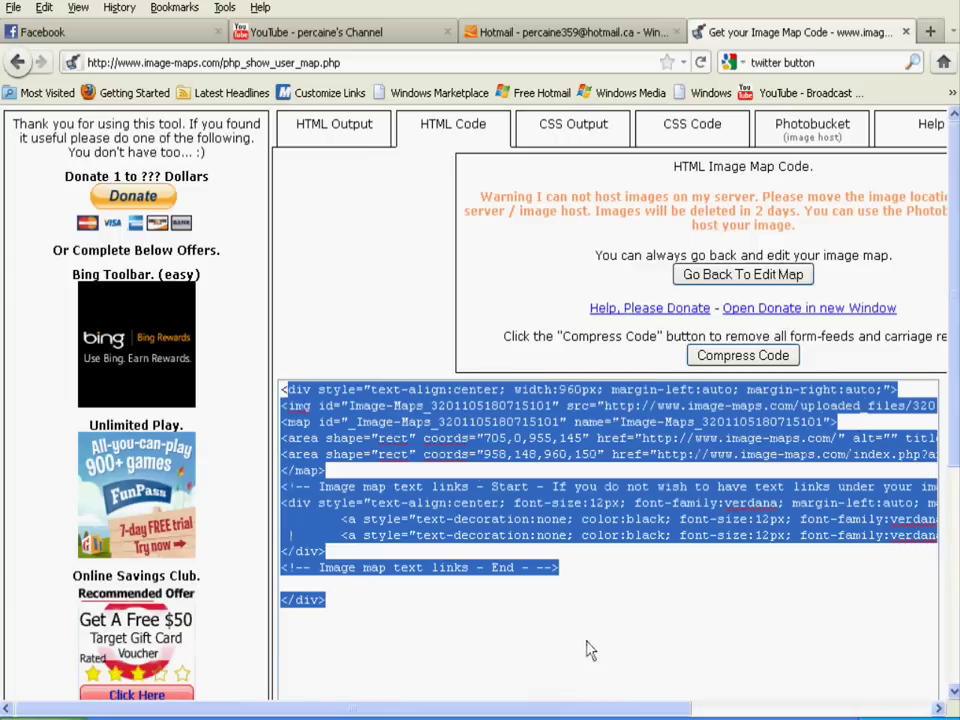
pyautogui.moveTo(589, 647); pyautogui.dragTo(272, 393)
pyautogui.click(381, 484)
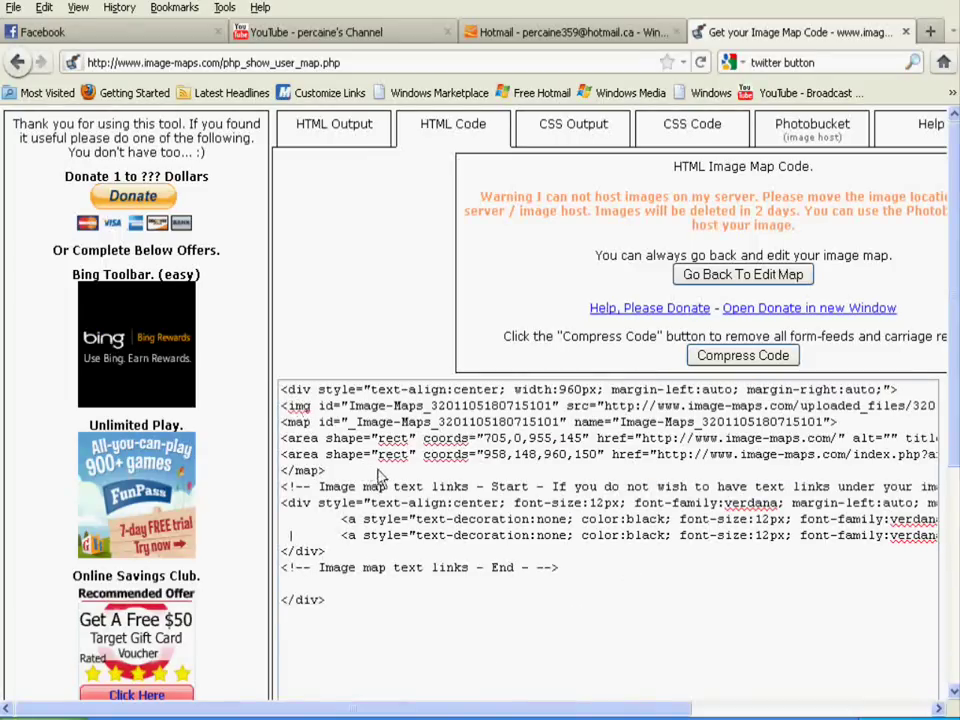
pyautogui.moveTo(471, 632); pyautogui.dragTo(265, 402)
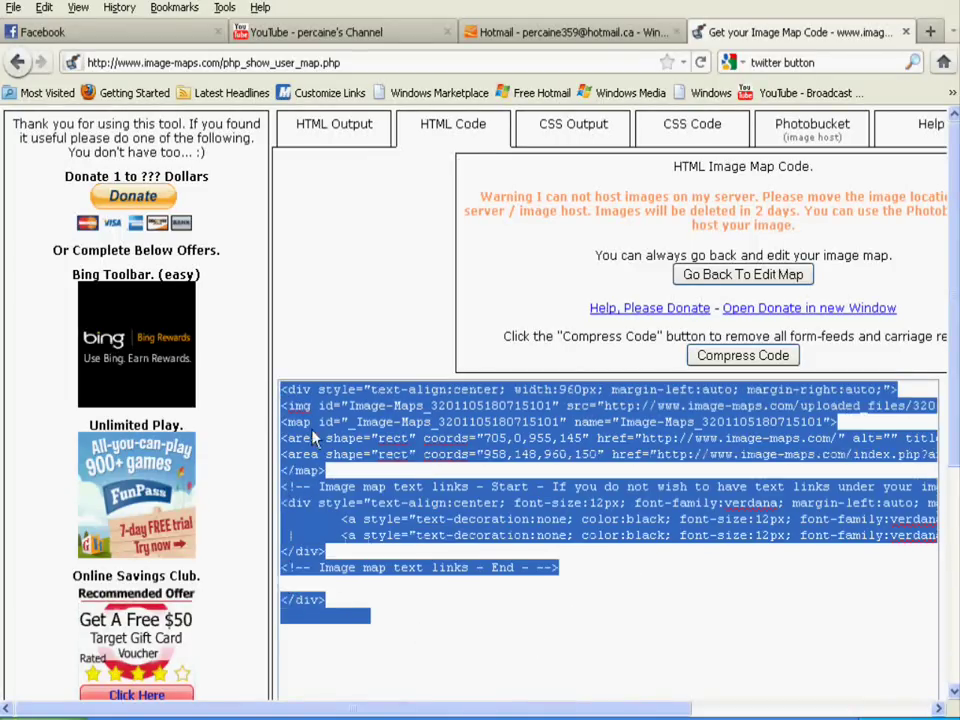
pyautogui.rightClick(350, 414)
pyautogui.click(385, 470)
# Paste the copied image-map code into the YouTube banner's Image Map Code box under Branding Options.
pyautogui.click(315, 33)
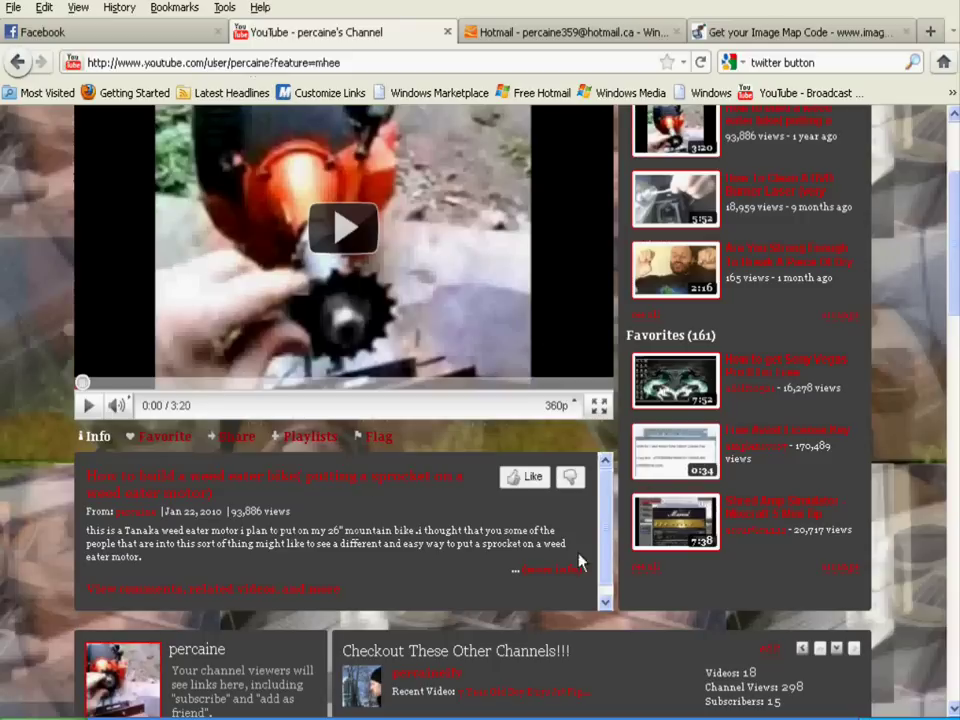
pyautogui.scroll(4, 735, 350)
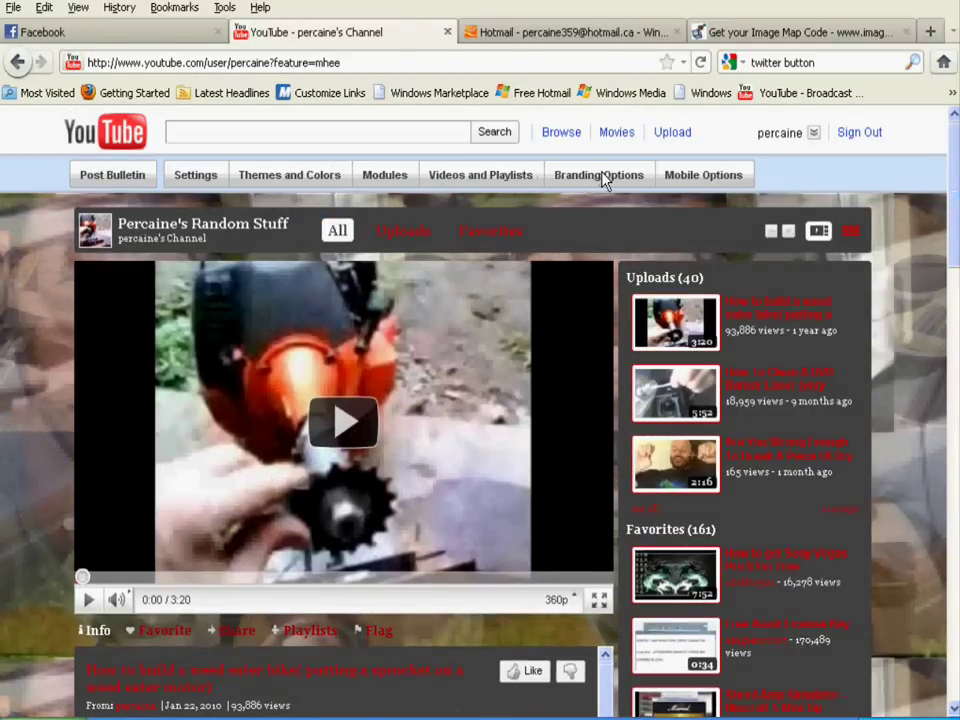
pyautogui.click(602, 178)
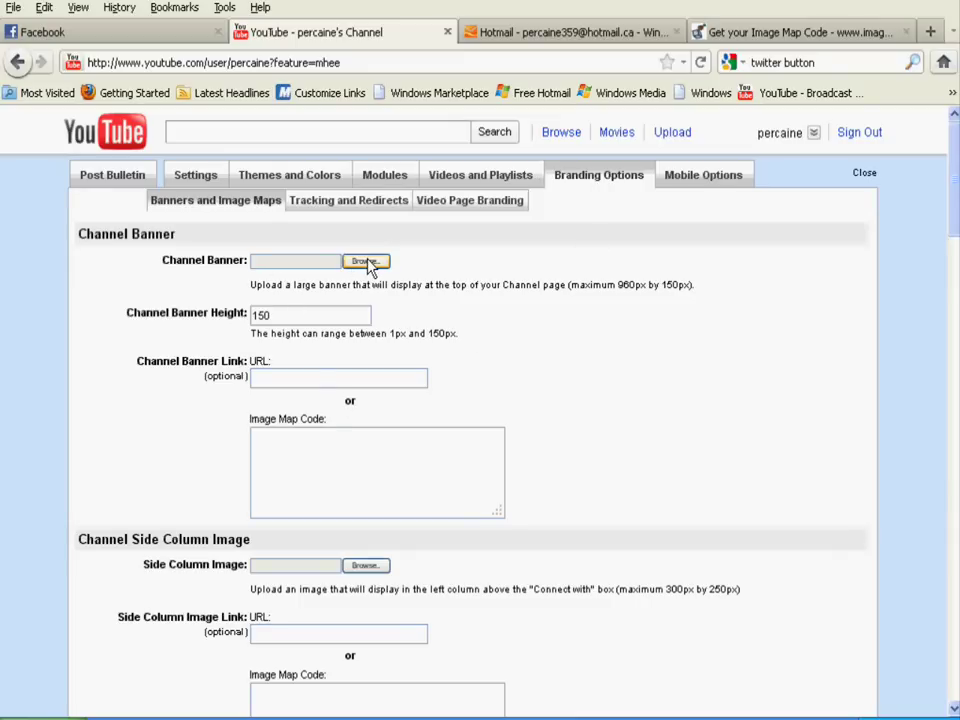
pyautogui.rightClick(303, 467)
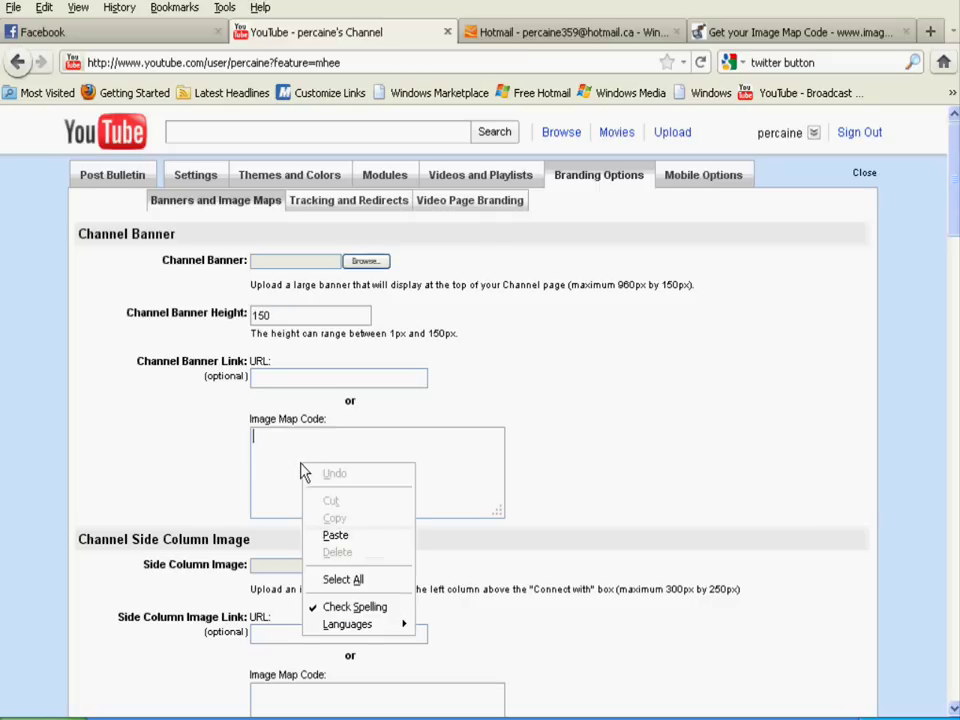
pyautogui.click(326, 535)
pyautogui.moveTo(332, 440); pyautogui.dragTo(338, 487)
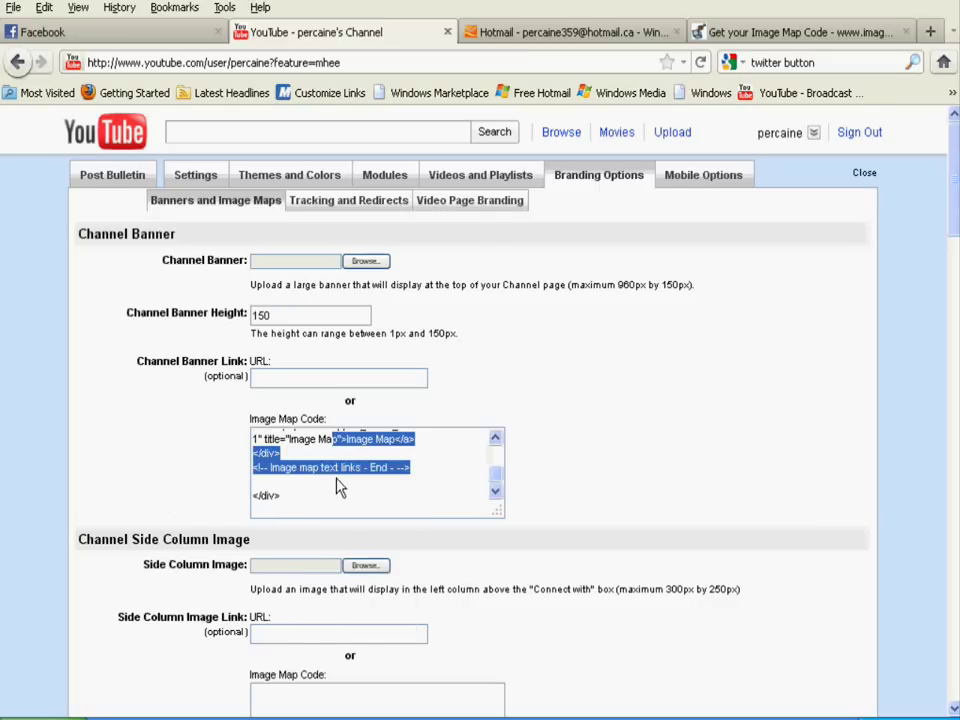
pyautogui.click(446, 484)
pyautogui.moveTo(496, 478); pyautogui.dragTo(495, 441)
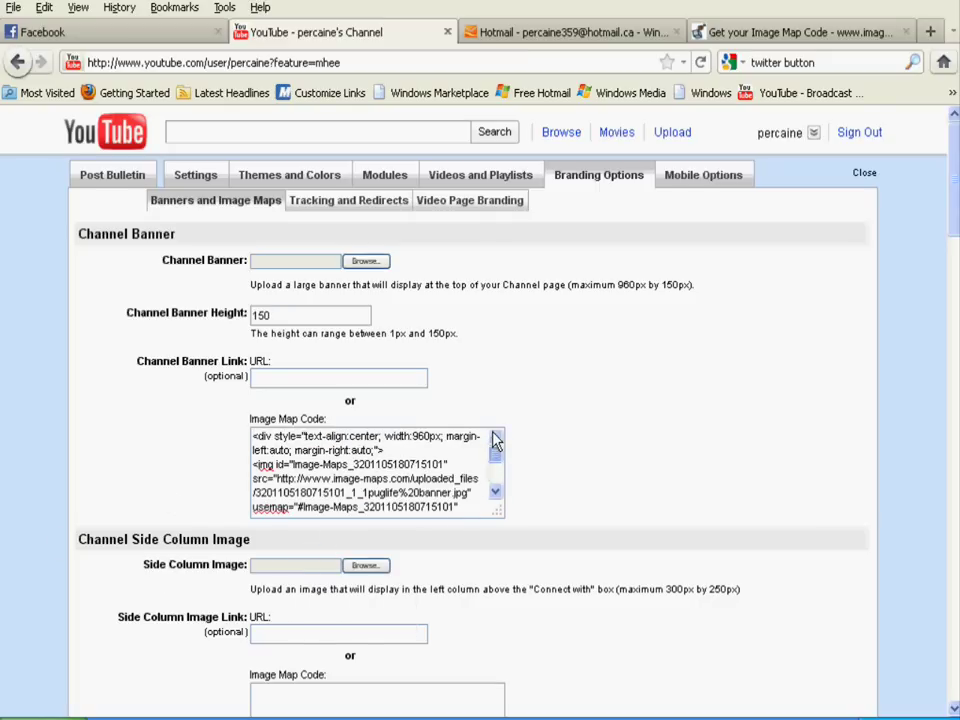
pyautogui.scroll(-5, 111, 504)
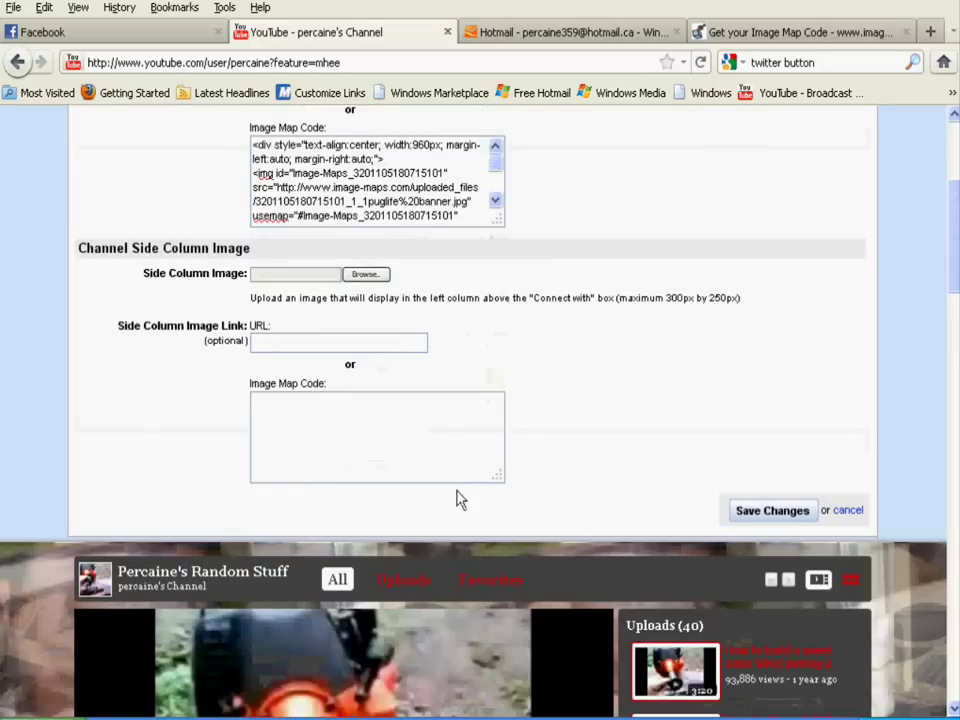